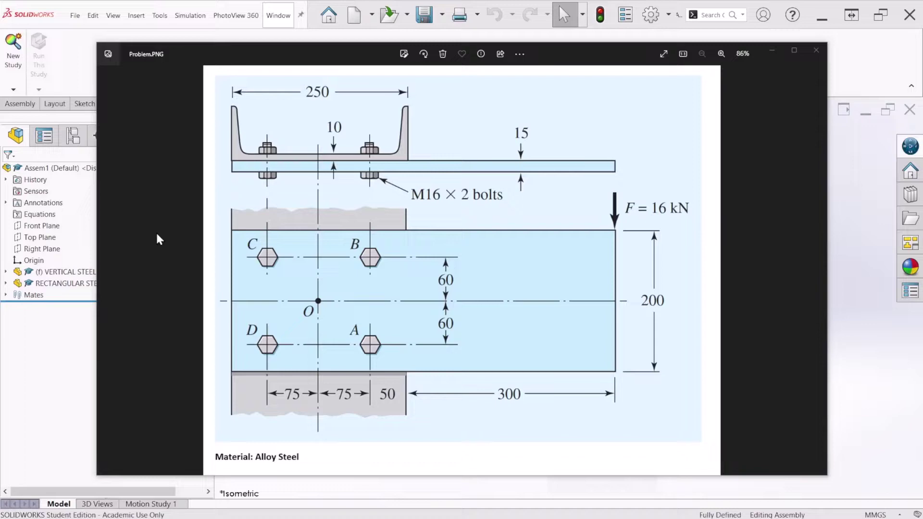
- Switch from the problem drawing to the steel bar assembly and expand its list of mates
{"action": "left_click", "coordinate": [75, 361]}
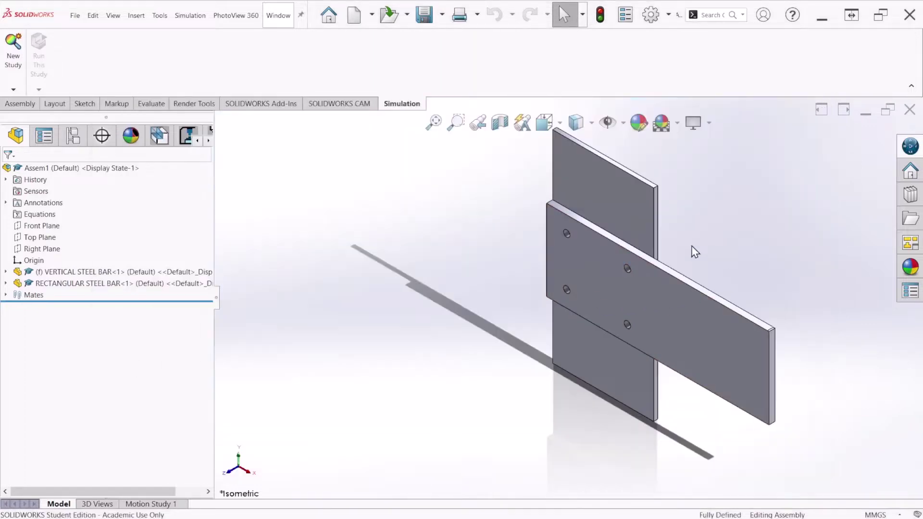
{"action": "mouse_move", "coordinate": [695, 252]}
{"action": "middle_mouse_down"}
{"action": "mouse_move", "coordinate": [618, 281]}
{"action": "mouse_move", "coordinate": [674, 247]}
{"action": "middle_mouse_up"}
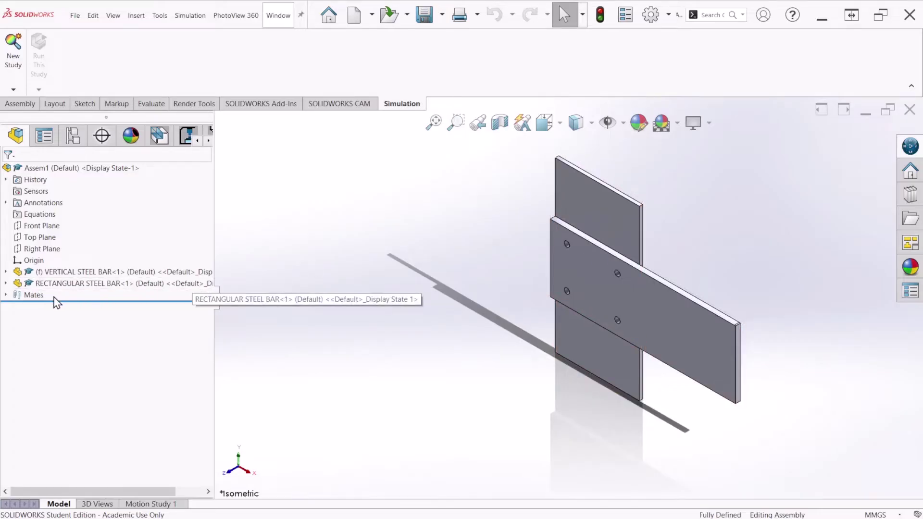
{"action": "double_click", "coordinate": [42, 296]}
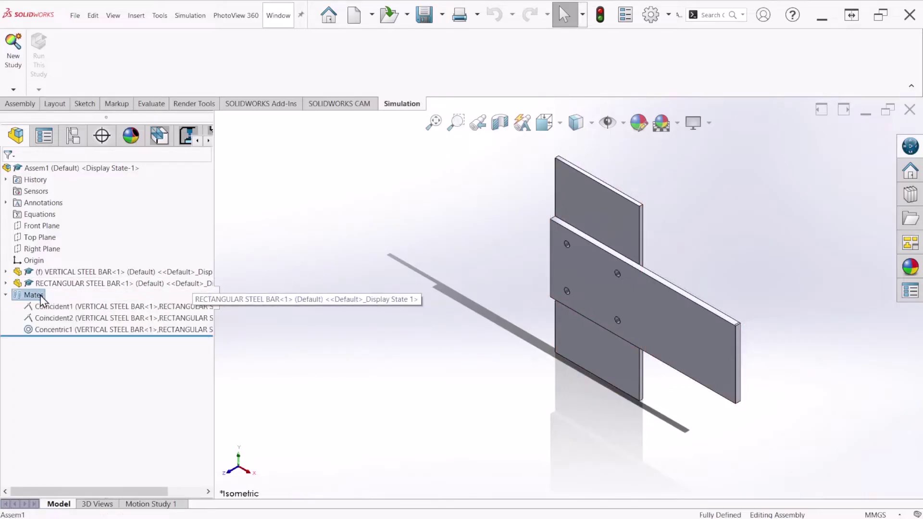
- Try suppressing the concentric mate and moving the rectangular steel bar, and undo both changes
{"action": "right_click", "coordinate": [53, 331]}
{"action": "left_click", "coordinate": [74, 281]}
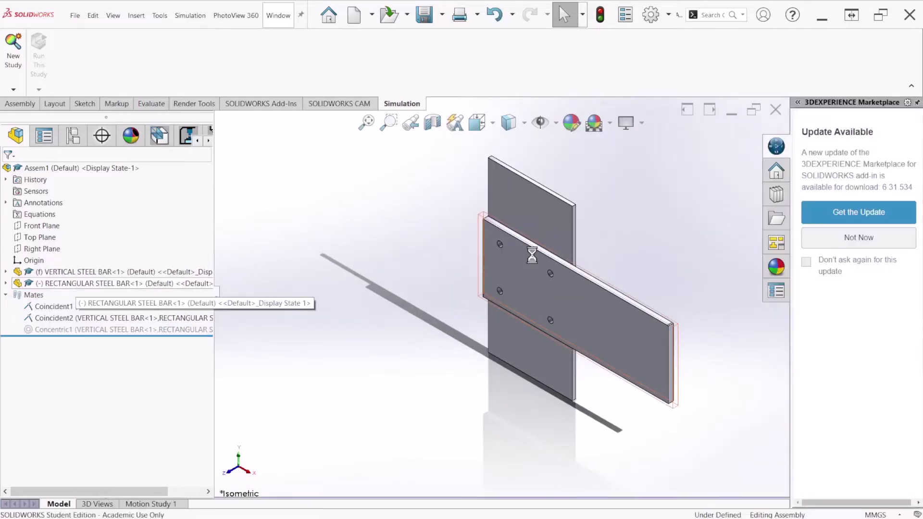
{"action": "left_click_drag", "start_coordinate": [583, 301], "coordinate": [708, 267]}
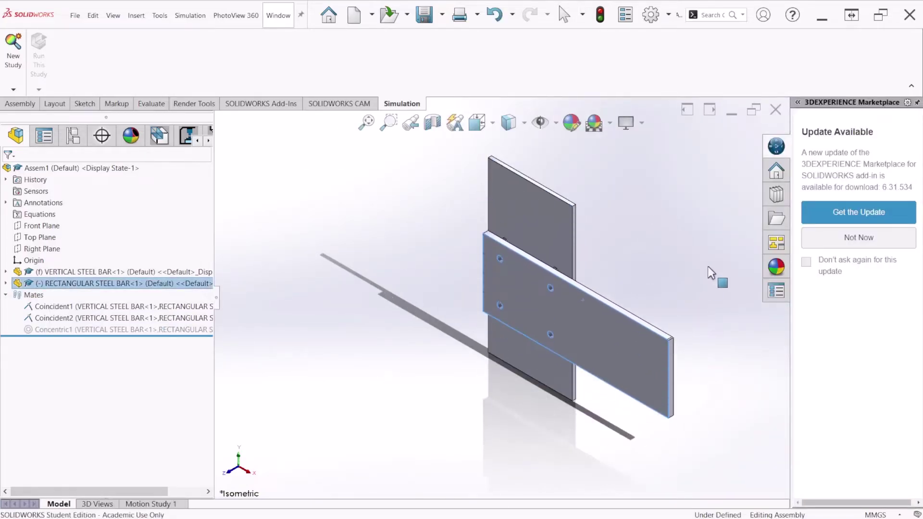
{"action": "left_click", "coordinate": [691, 301]}
{"action": "key", "text": "ctrl+z"}
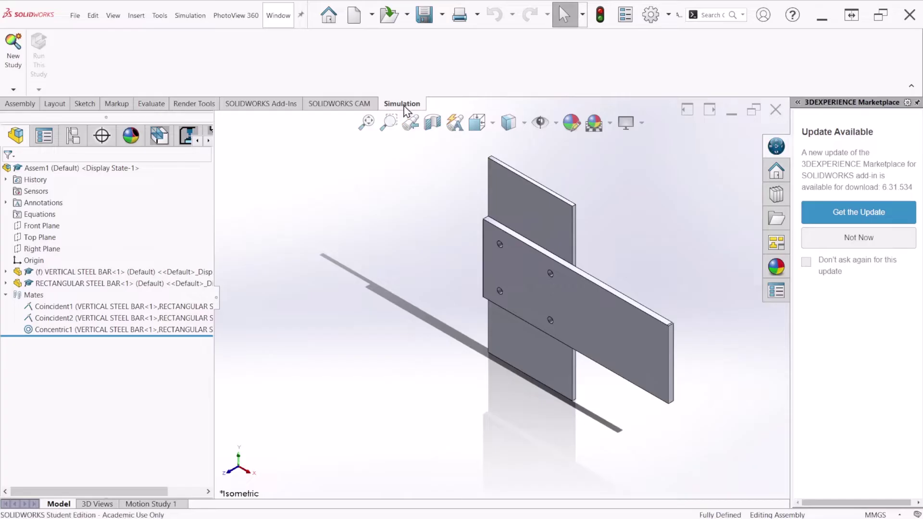
- Create a new static simulation study named "Bolted Connection Study"
{"action": "left_click", "coordinate": [13, 53]}
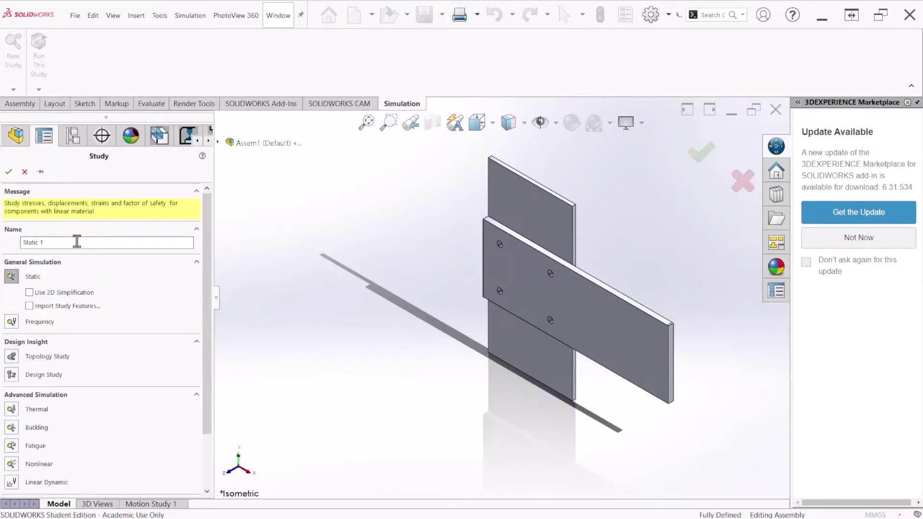
{"action": "left_click_drag", "start_coordinate": [73, 241], "coordinate": [19, 242]}
{"action": "type", "text": "Bolted Connection Study"}
{"action": "left_click", "coordinate": [9, 171]}
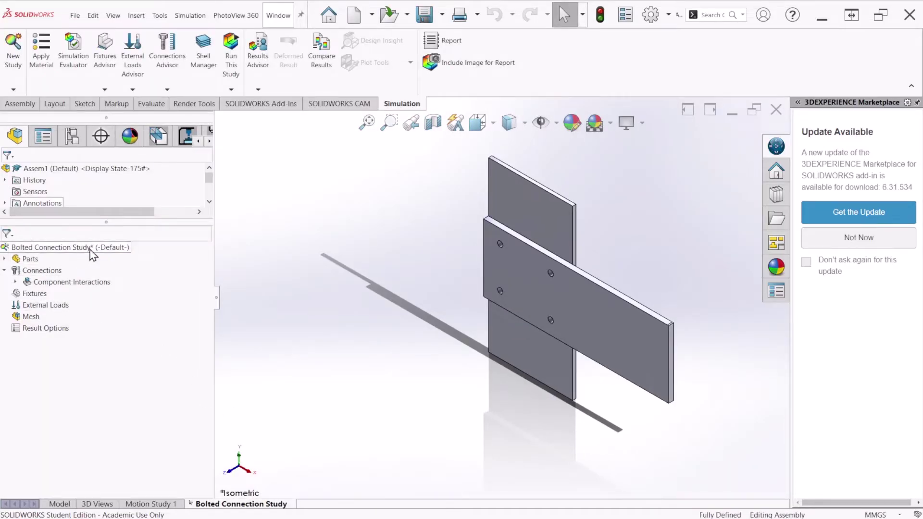
- Apply the Alloy Steel material to all parts in the study
{"action": "right_click", "coordinate": [31, 260]}
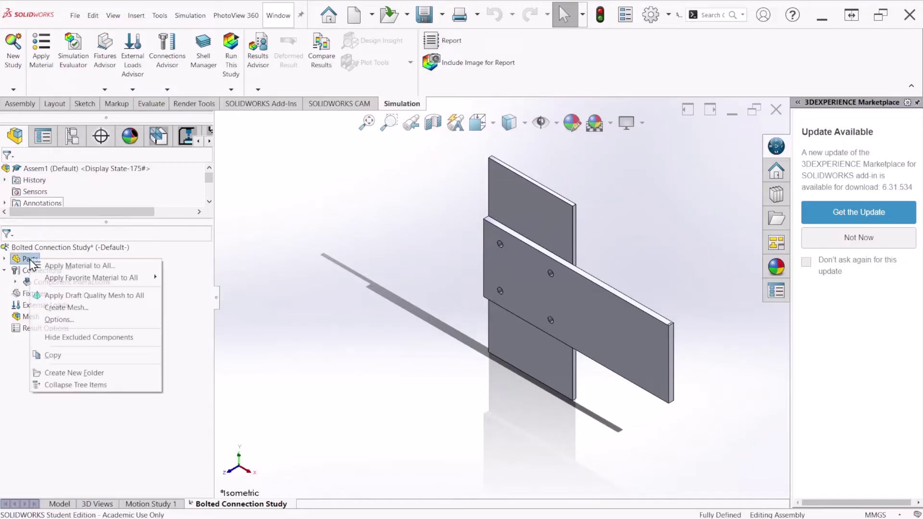
{"action": "left_click", "coordinate": [72, 266]}
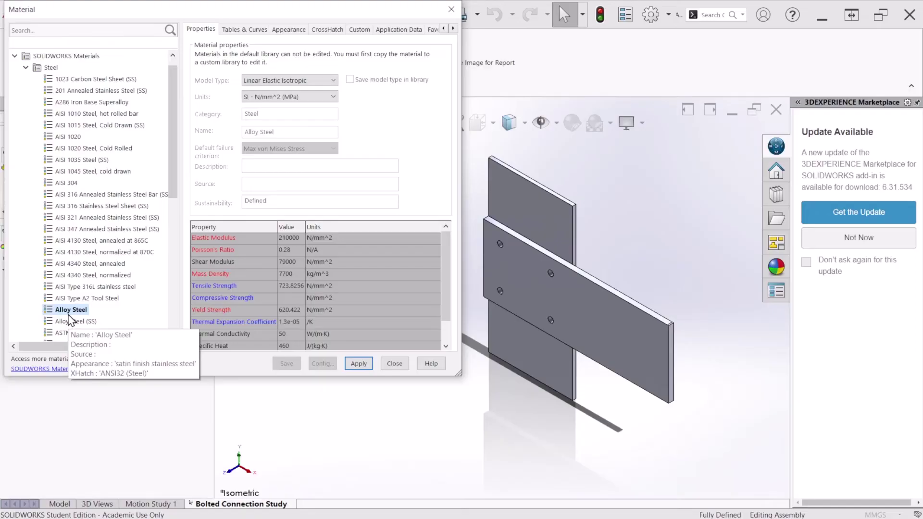
{"action": "left_click", "coordinate": [76, 321]}
{"action": "left_click", "coordinate": [72, 309]}
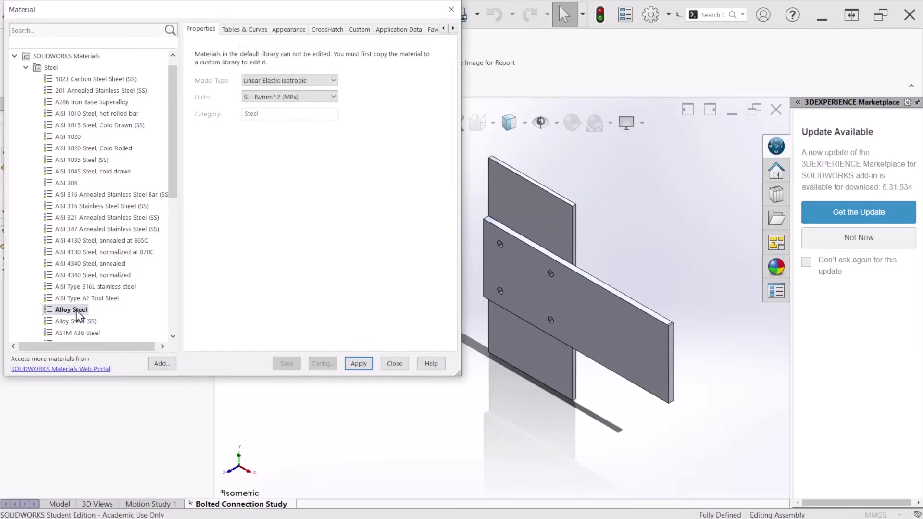
{"action": "left_click", "coordinate": [394, 364]}
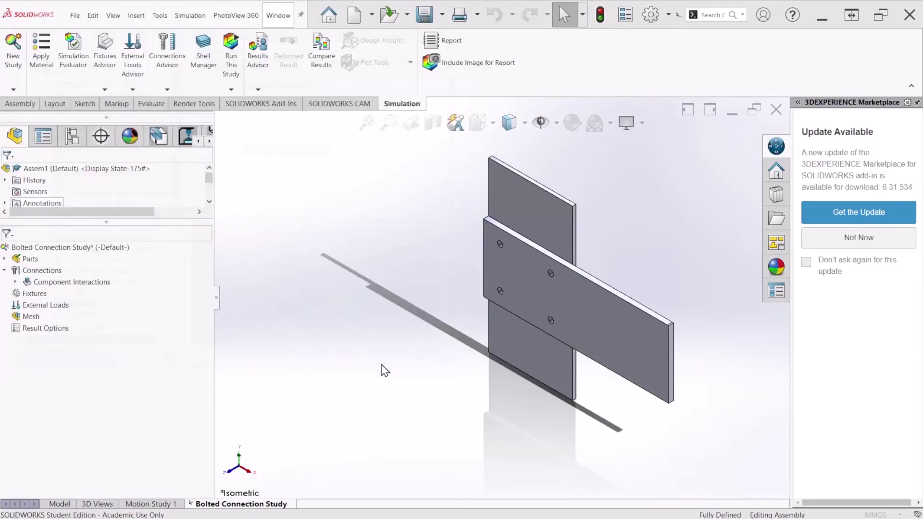
- Start a bolt connector and select the upper-left hole's front edge on the rectangular steel bar for the bolt head
{"action": "right_click", "coordinate": [44, 272]}
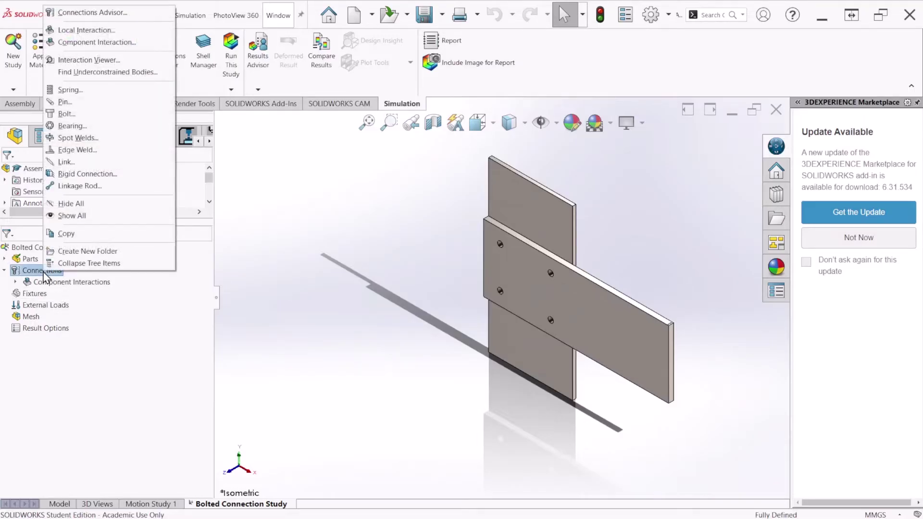
{"action": "left_click", "coordinate": [94, 114]}
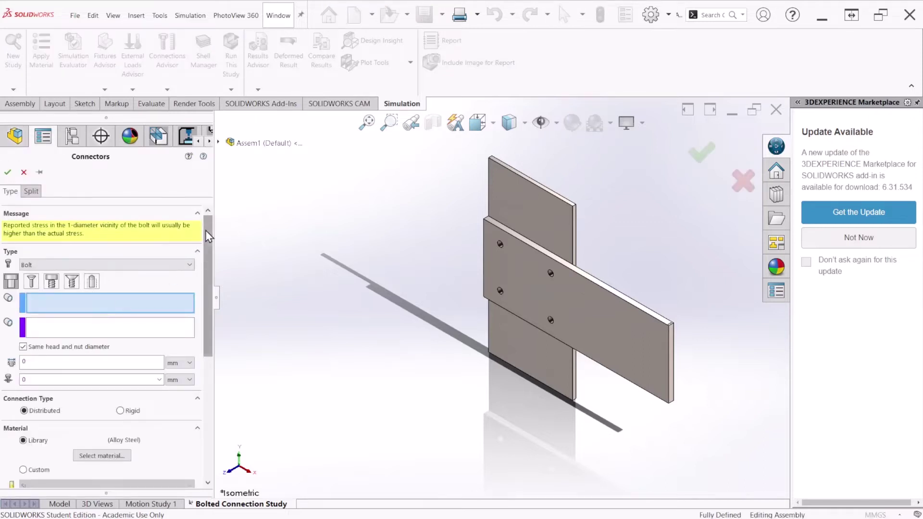
{"action": "scroll", "coordinate": [208, 239], "scroll_direction": "down", "scroll_amount": 1}
{"action": "scroll", "coordinate": [208, 239], "scroll_direction": "up", "scroll_amount": 1}
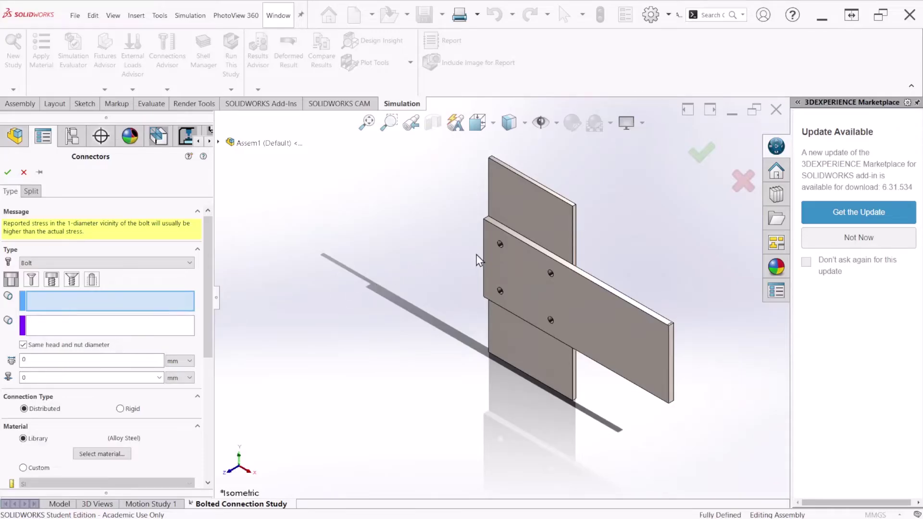
{"action": "scroll", "coordinate": [515, 255], "scroll_direction": "down", "scroll_amount": 2}
{"action": "scroll", "coordinate": [515, 255], "scroll_direction": "down", "scroll_amount": 2}
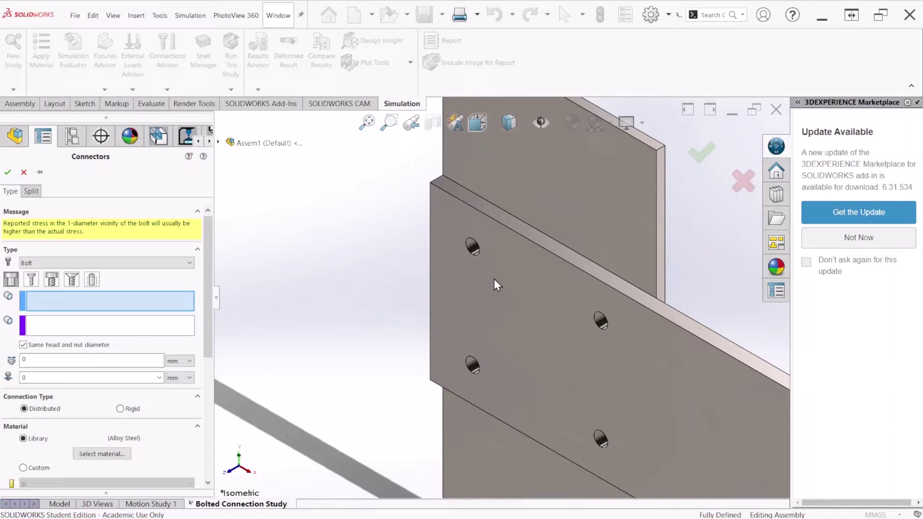
{"action": "left_click", "coordinate": [474, 259]}
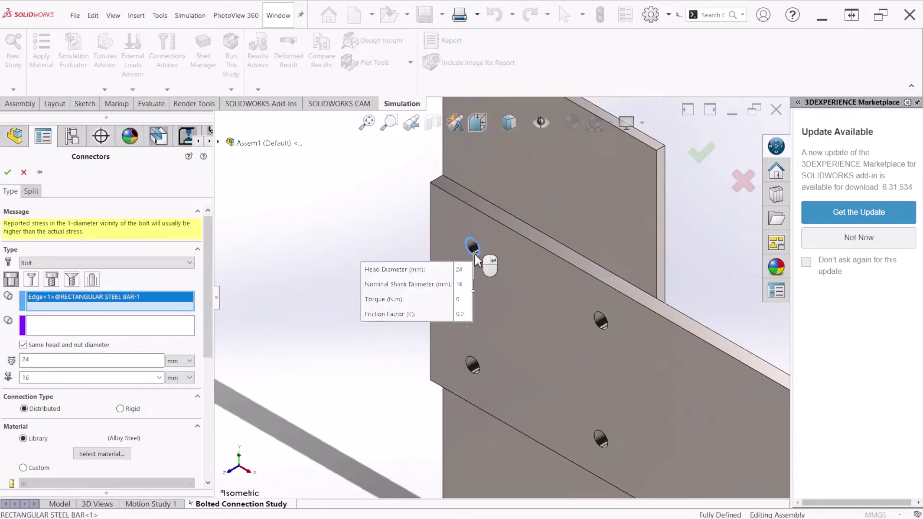
- Select the matching hole edge on the back of the vertical steel bar for the nut and restore the isometric view
{"action": "left_click", "coordinate": [127, 330]}
{"action": "middle_click_drag", "start_coordinate": [329, 323], "coordinate": [267, 321]}
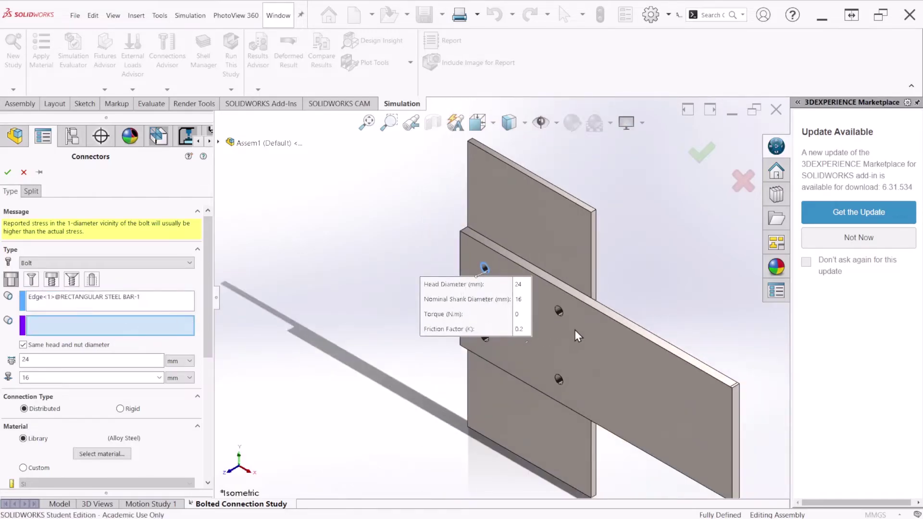
{"action": "middle_click_drag", "start_coordinate": [575, 330], "coordinate": [510, 338]}
{"action": "scroll", "coordinate": [678, 245], "scroll_direction": "down", "scroll_amount": 5}
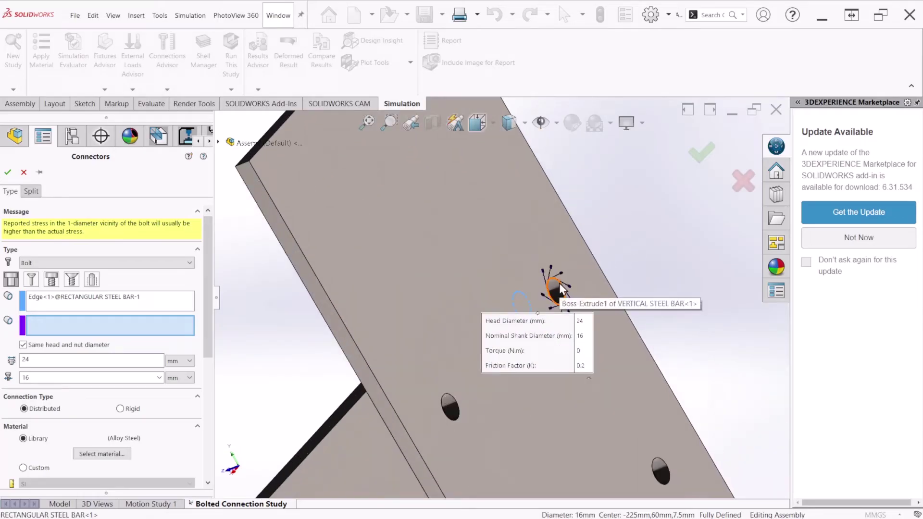
{"action": "left_click", "coordinate": [560, 289]}
{"action": "scroll", "coordinate": [558, 317], "scroll_direction": "up", "scroll_amount": 5}
{"action": "middle_click_drag", "start_coordinate": [533, 332], "coordinate": [526, 342]}
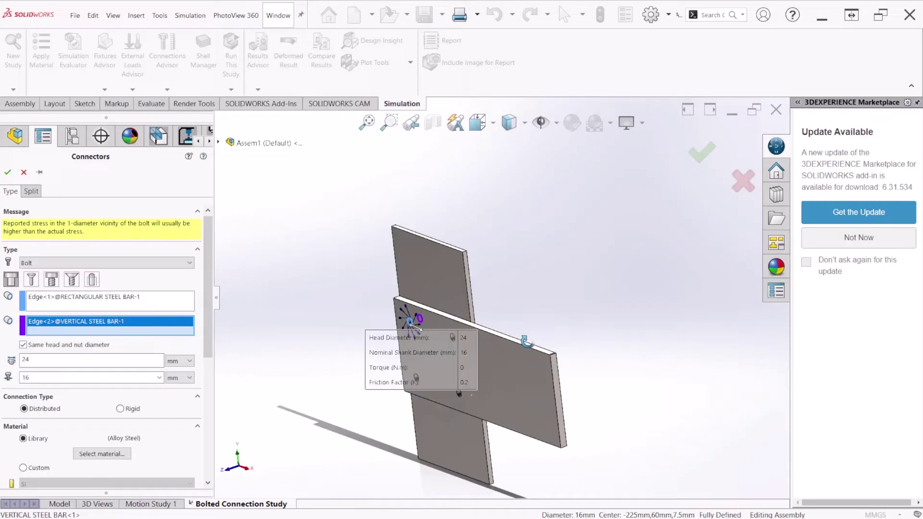
{"action": "key", "text": "ctrl+7"}
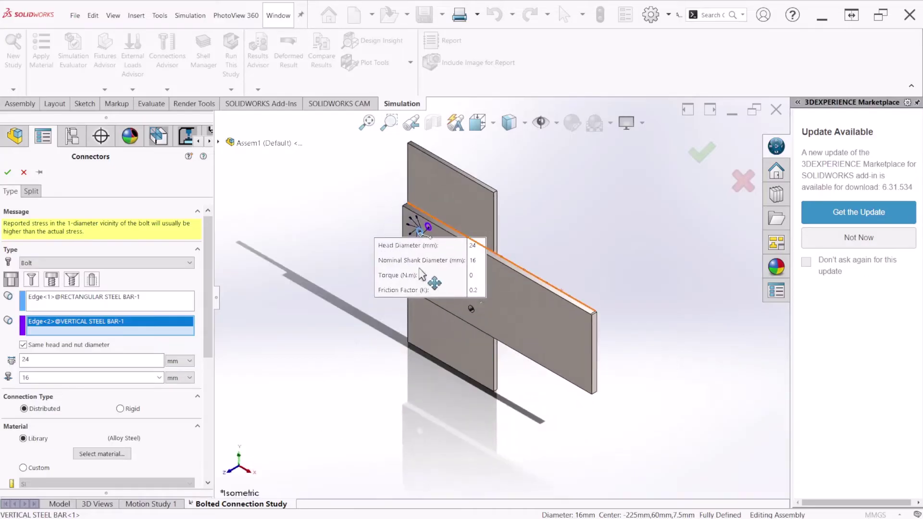
{"action": "left_click_drag", "start_coordinate": [421, 273], "coordinate": [287, 195]}
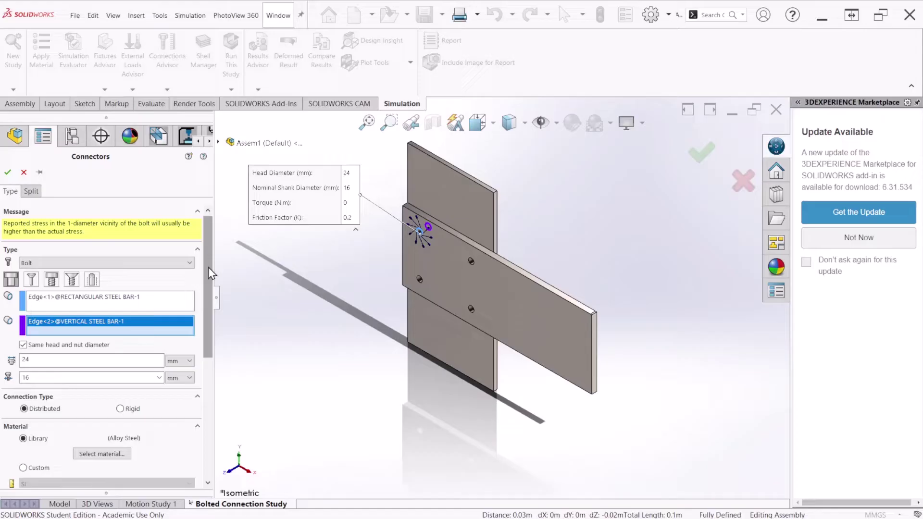
- Enable the bolt's strength data using Calculated Tensile Stress Area and set the thread count to 2 threads/mm
{"action": "left_click_drag", "start_coordinate": [208, 268], "coordinate": [208, 341]}
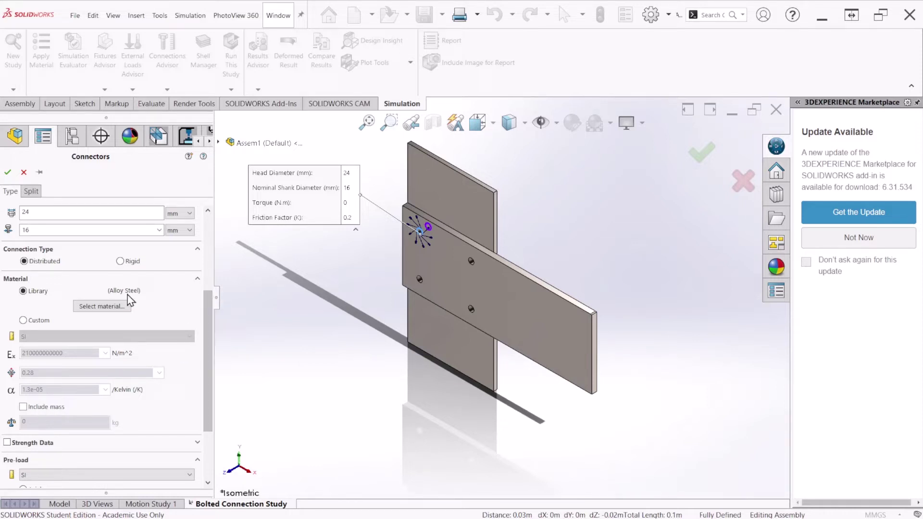
{"action": "left_click_drag", "start_coordinate": [211, 299], "coordinate": [212, 345]}
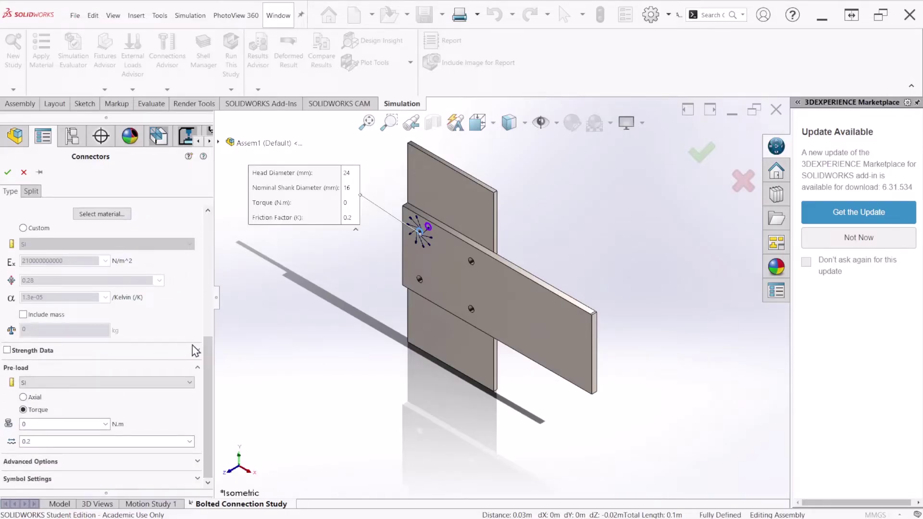
{"action": "left_click", "coordinate": [197, 351]}
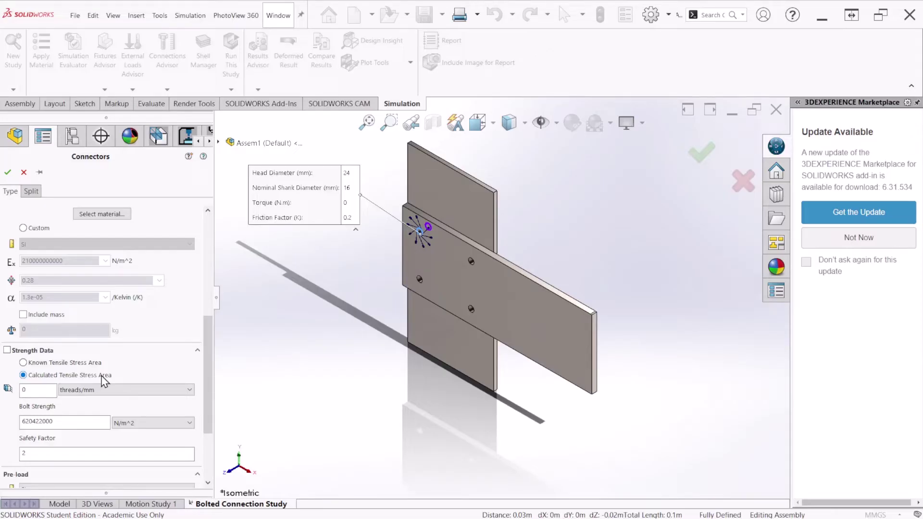
{"action": "left_click", "coordinate": [7, 350]}
{"action": "scroll", "coordinate": [208, 346], "scroll_direction": "down", "scroll_amount": 1}
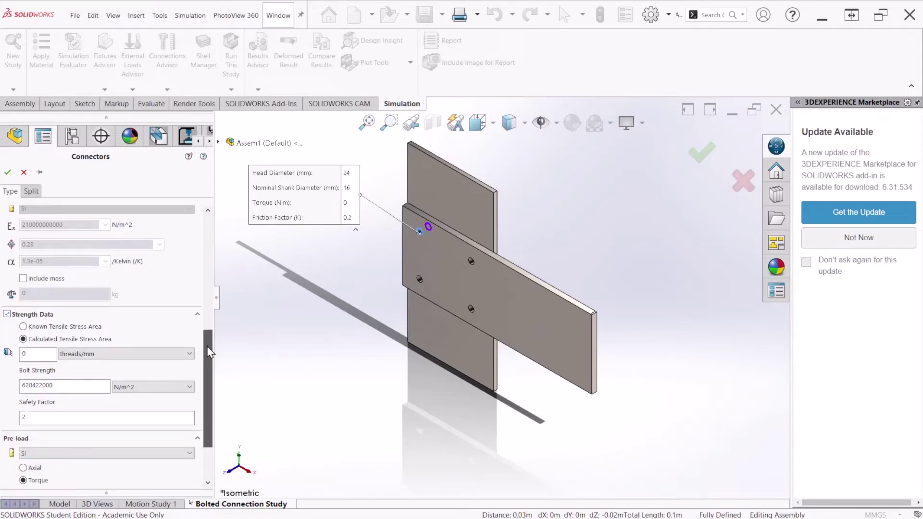
{"action": "left_click", "coordinate": [36, 355]}
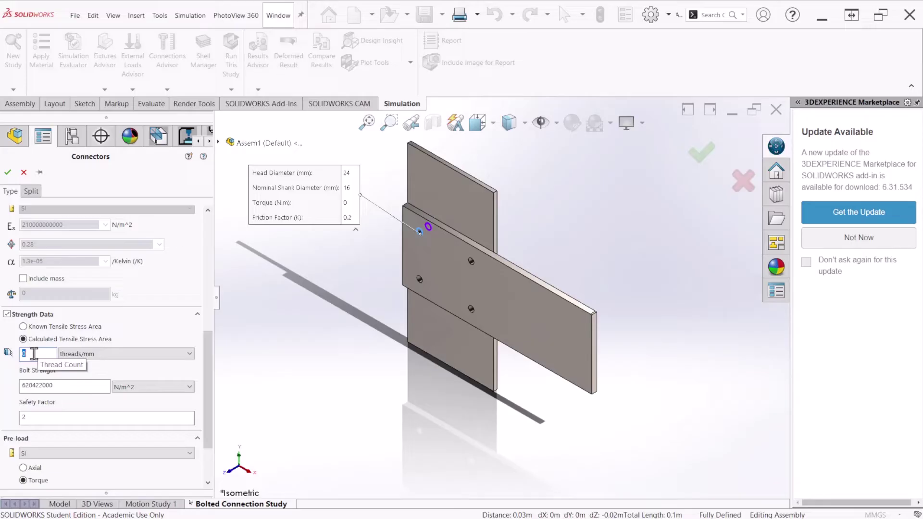
{"action": "type", "text": "2"}
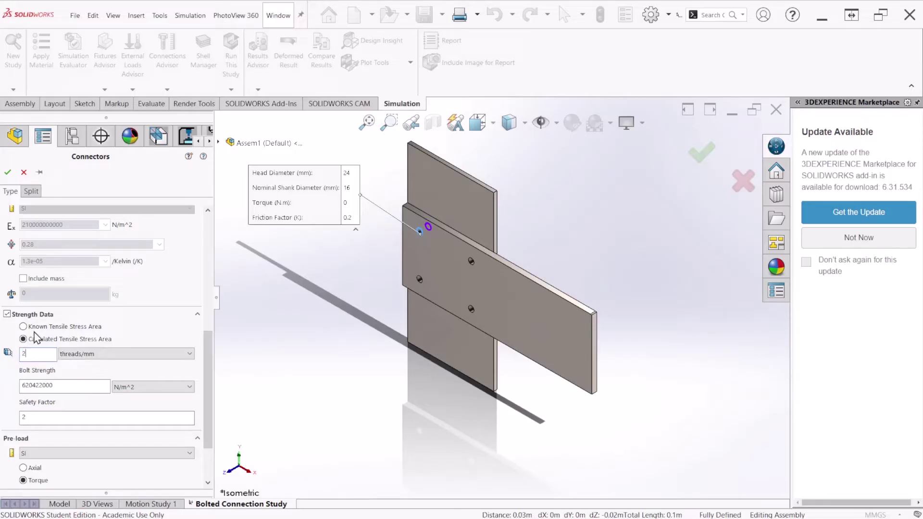
{"action": "left_click", "coordinate": [72, 384]}
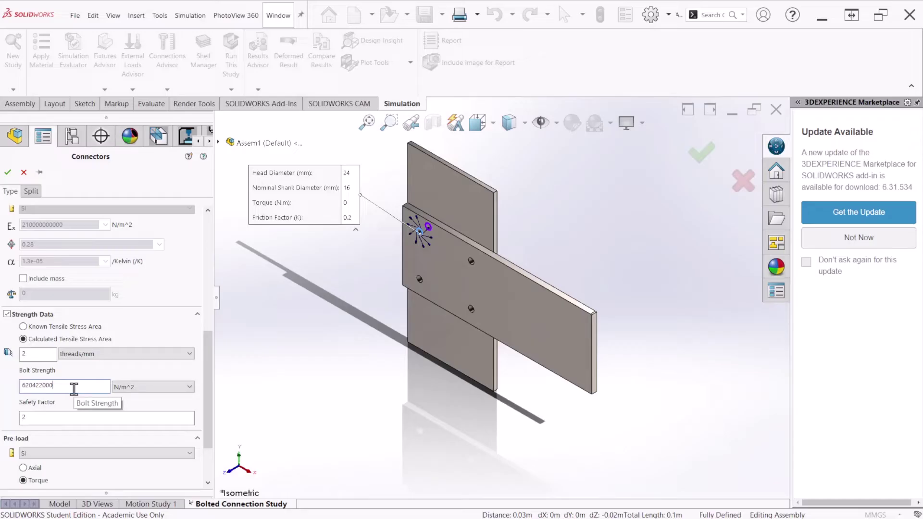
{"action": "left_click_drag", "start_coordinate": [211, 348], "coordinate": [212, 387]}
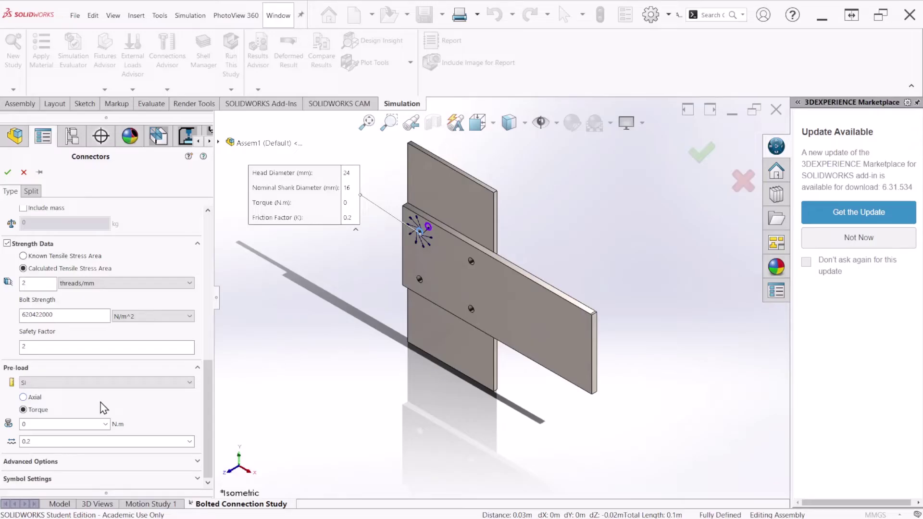
{"action": "left_click", "coordinate": [151, 348]}
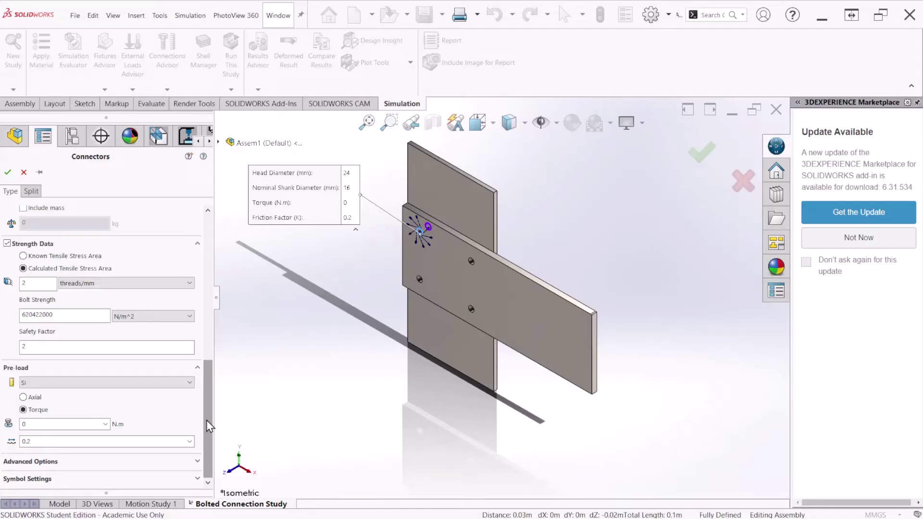
- Keep the connector settings open for further bolts and create the bolt at the upper-left hole
{"action": "left_click_drag", "start_coordinate": [206, 420], "coordinate": [229, 272]}
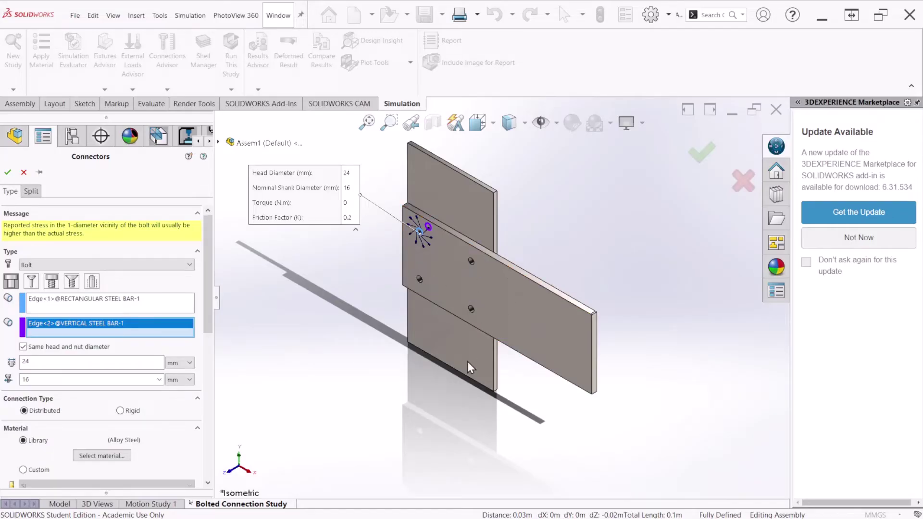
{"action": "left_click", "coordinate": [40, 174]}
{"action": "left_click_drag", "start_coordinate": [210, 239], "coordinate": [226, 223]}
{"action": "left_click", "coordinate": [8, 173]}
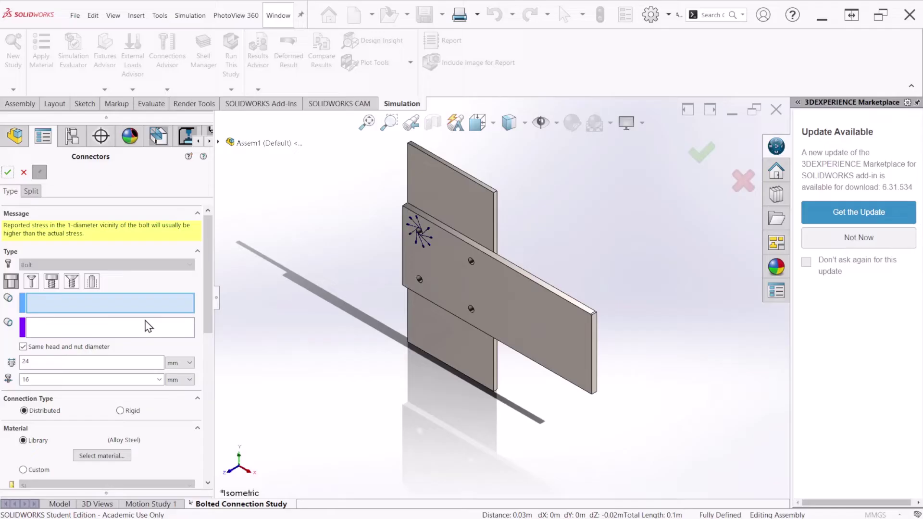
- Check the strength and pre-load settings retained for the next bolt connector
{"action": "left_click_drag", "start_coordinate": [210, 235], "coordinate": [230, 365]}
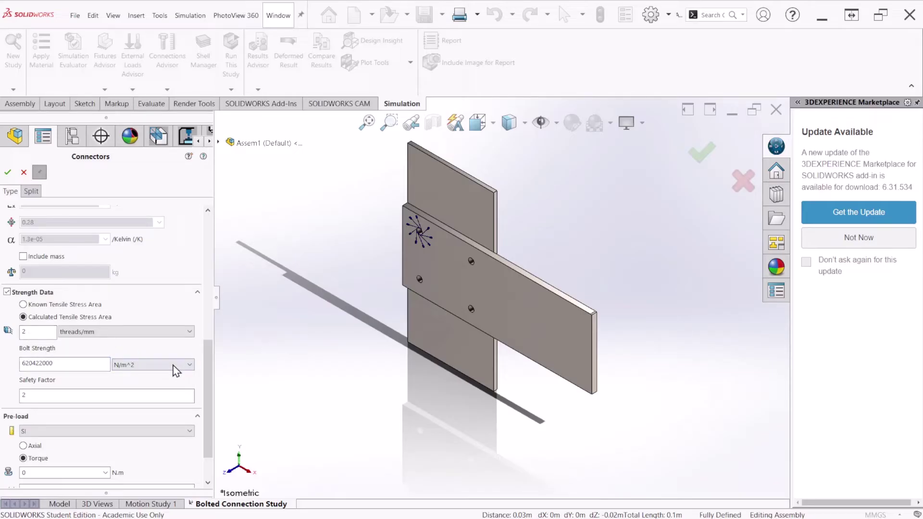
{"action": "left_click_drag", "start_coordinate": [210, 354], "coordinate": [241, 248]}
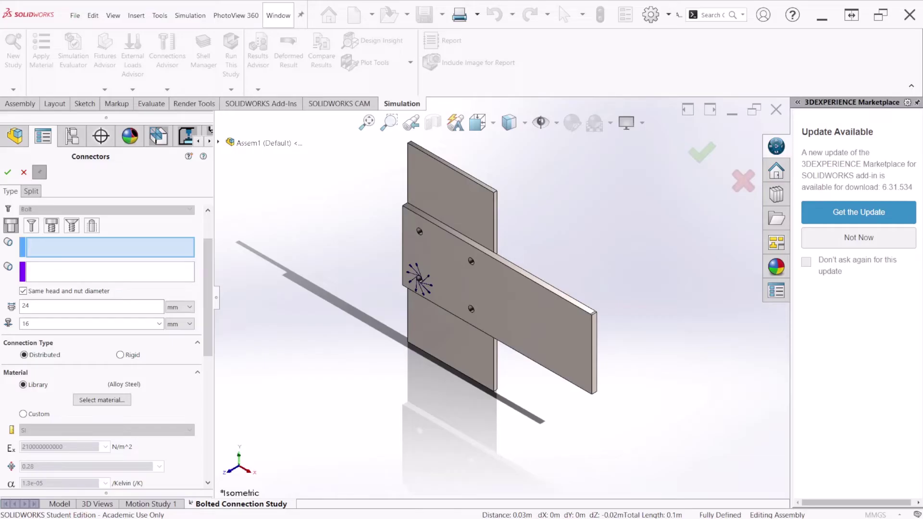
- Place the remaining bolt connectors between the matching hole edges of the two steel bars and finish the connector definition
{"action": "left_click", "coordinate": [420, 269]}
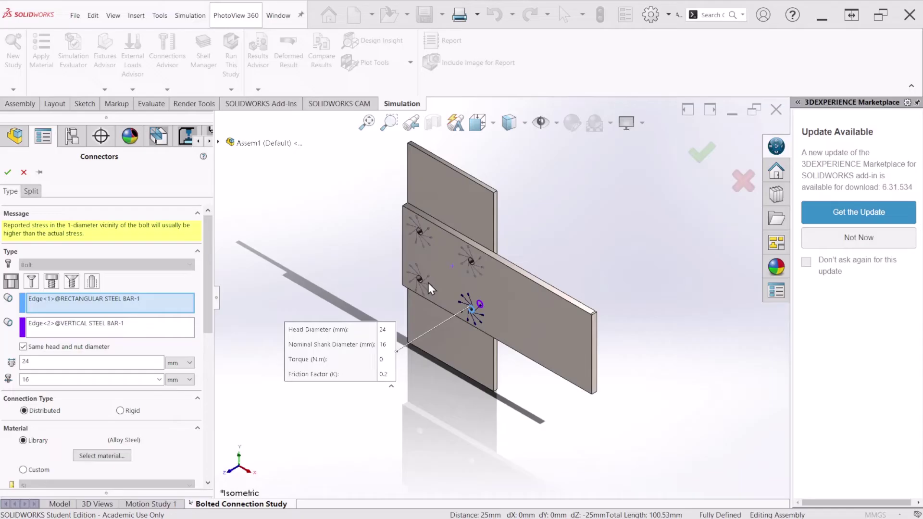
{"action": "left_click", "coordinate": [12, 180]}
{"action": "key", "text": "Return"}
{"action": "middle_click_drag", "start_coordinate": [495, 336], "coordinate": [494, 302]}
{"action": "key", "text": "ctrl+7"}
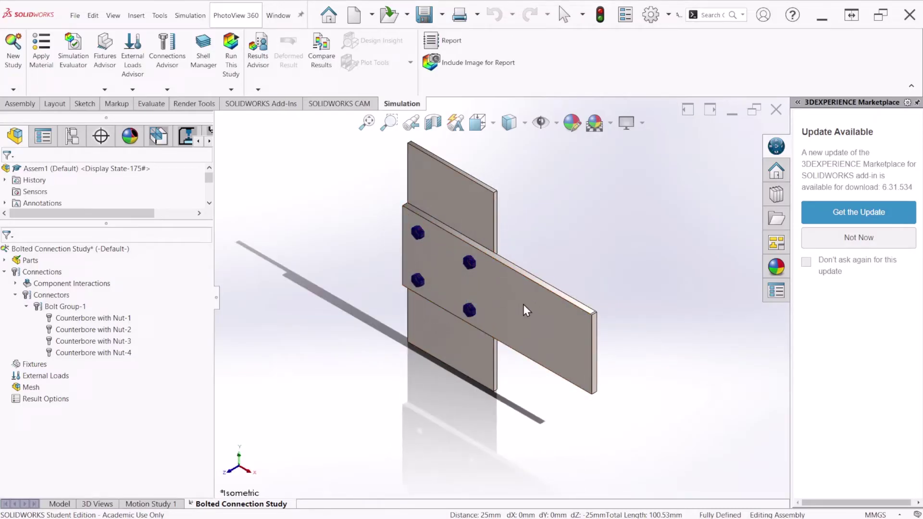
{"action": "middle_click_drag", "start_coordinate": [523, 304], "coordinate": [489, 302]}
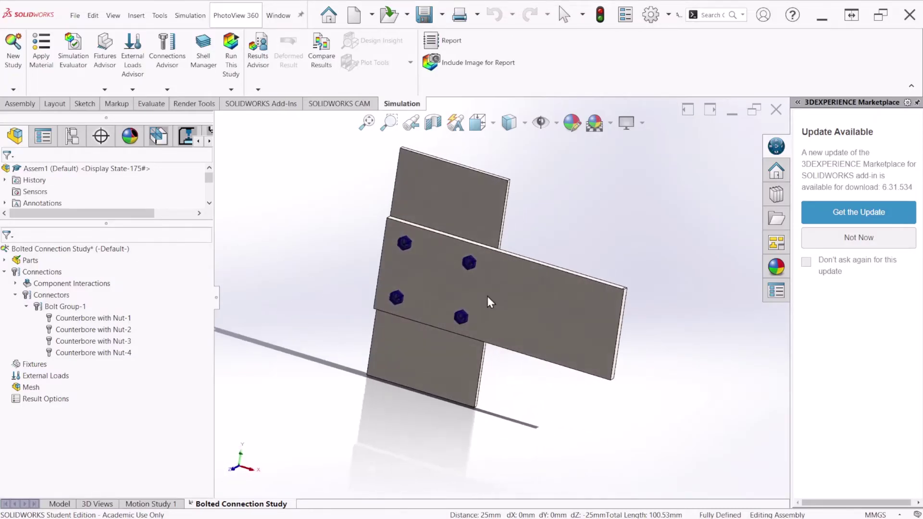
{"action": "middle_click_drag", "start_coordinate": [349, 279], "coordinate": [349, 289]}
{"action": "key", "text": "ctrl+7"}
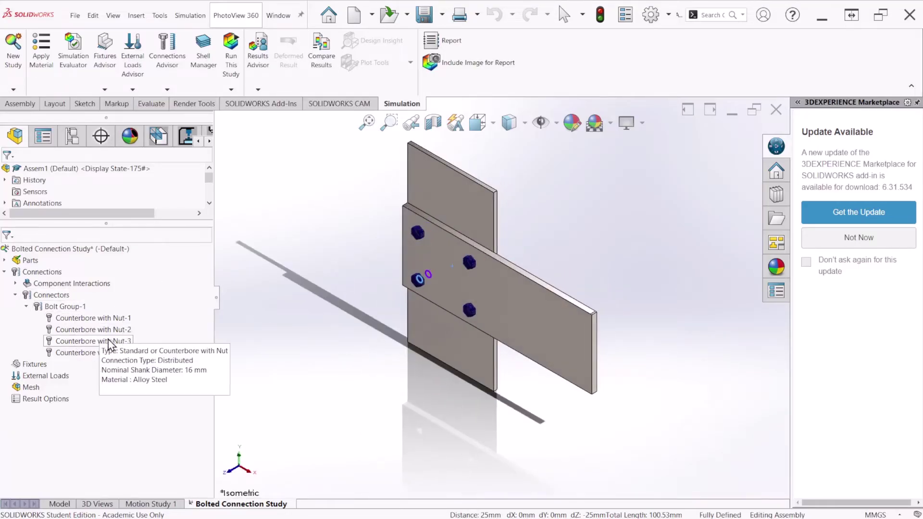
- Apply a Fixed Geometry fixture to the back face of the vertical steel bar
{"action": "right_click", "coordinate": [36, 365]}
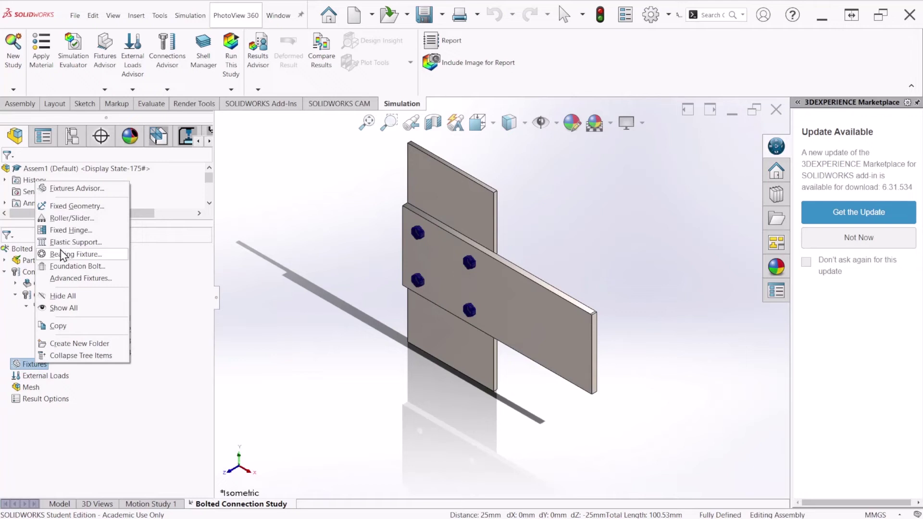
{"action": "left_click", "coordinate": [80, 205]}
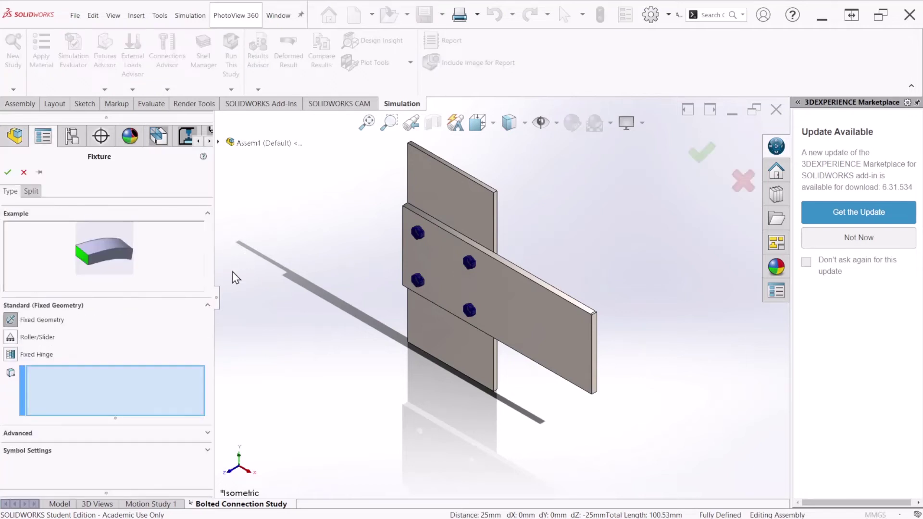
{"action": "middle_click_drag", "start_coordinate": [407, 337], "coordinate": [386, 332]}
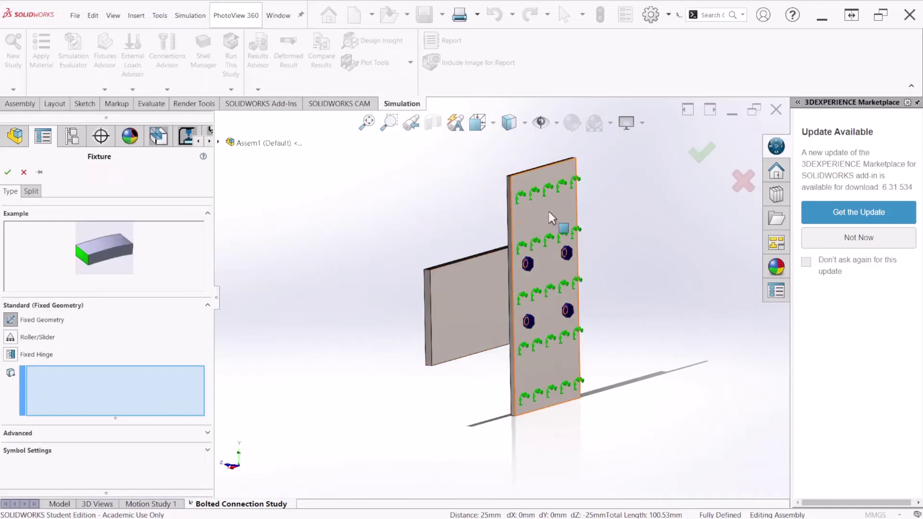
{"action": "left_click", "coordinate": [539, 203]}
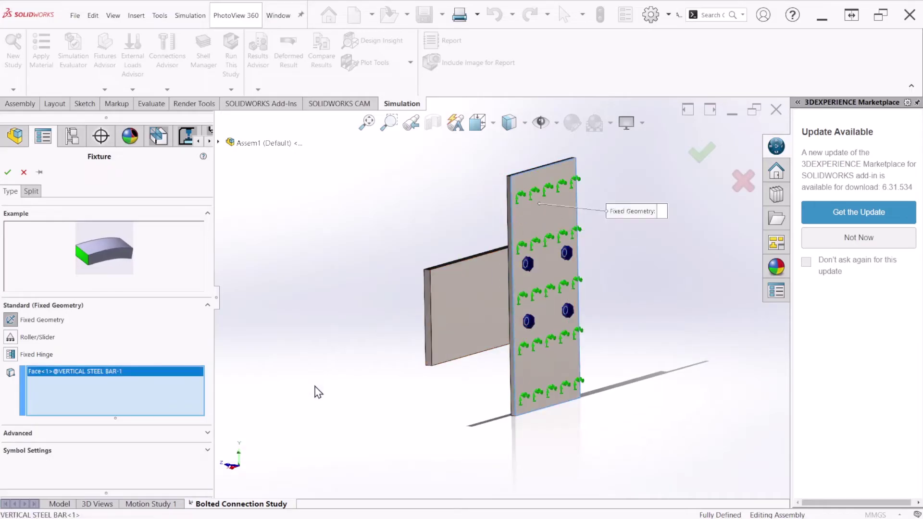
{"action": "middle_click_drag", "start_coordinate": [316, 392], "coordinate": [392, 437]}
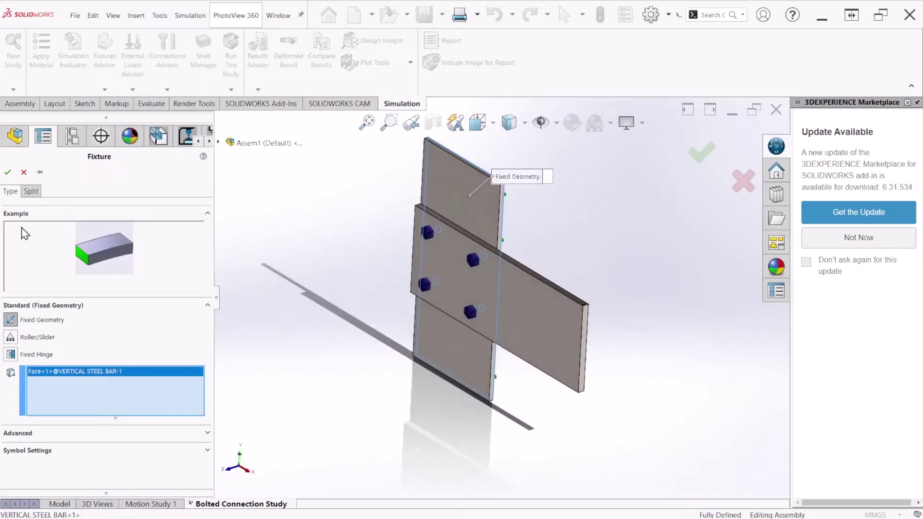
{"action": "left_click", "coordinate": [8, 172]}
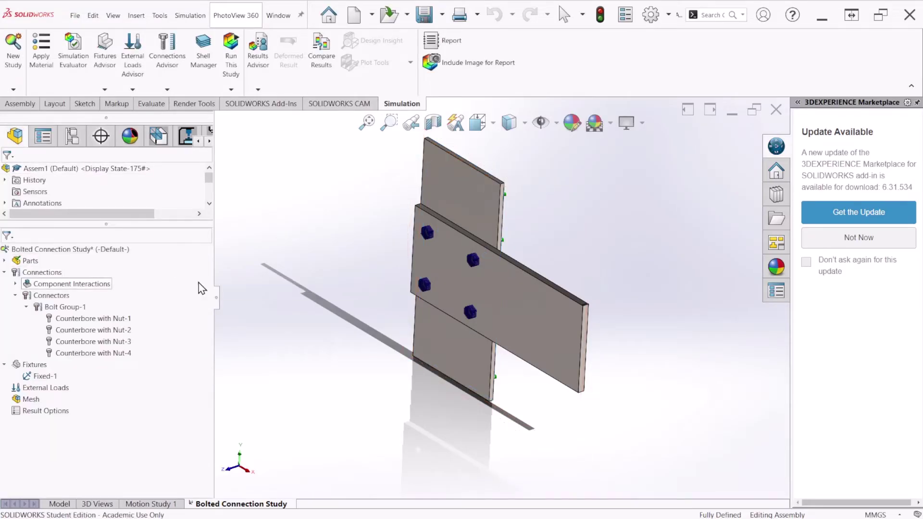
- Automatically find the local interaction between the vertical and rectangular steel bars and create it as Contact
{"action": "right_click", "coordinate": [35, 277]}
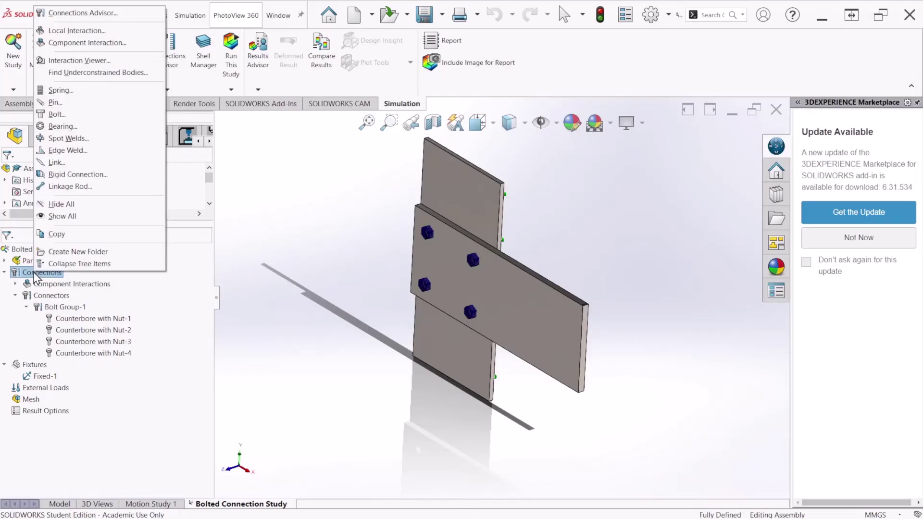
{"action": "left_click", "coordinate": [98, 32]}
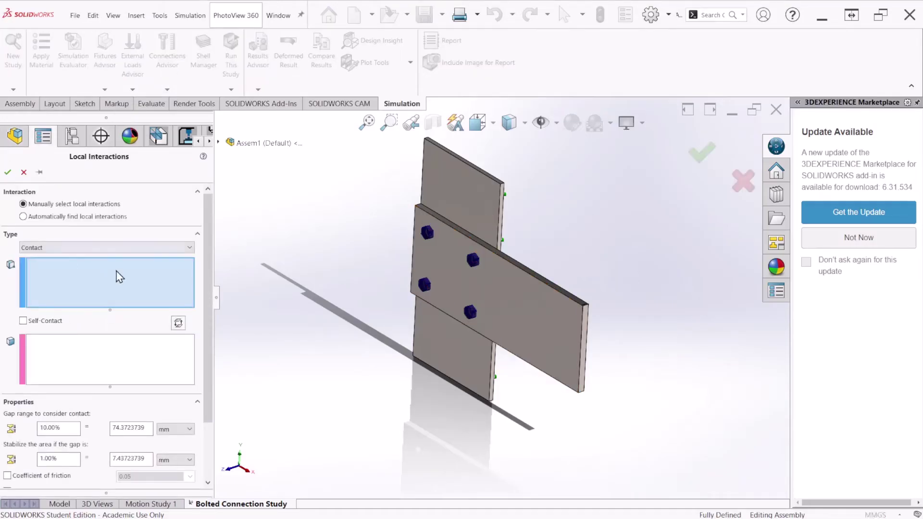
{"action": "left_click", "coordinate": [79, 217]}
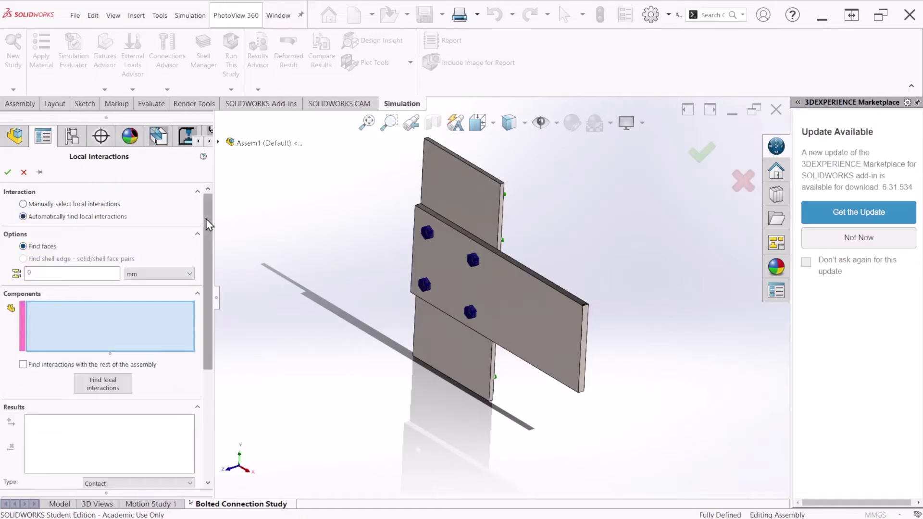
{"action": "left_click", "coordinate": [449, 174]}
{"action": "left_click", "coordinate": [535, 308]}
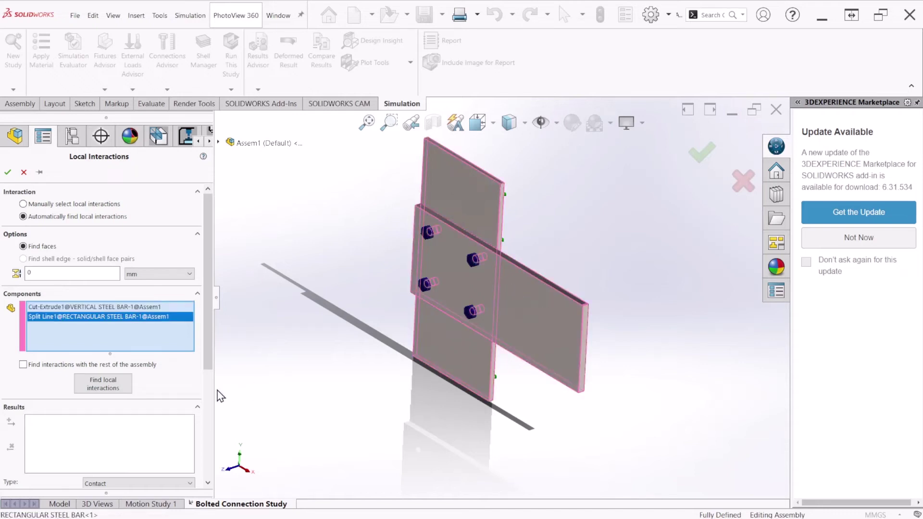
{"action": "left_click", "coordinate": [115, 388]}
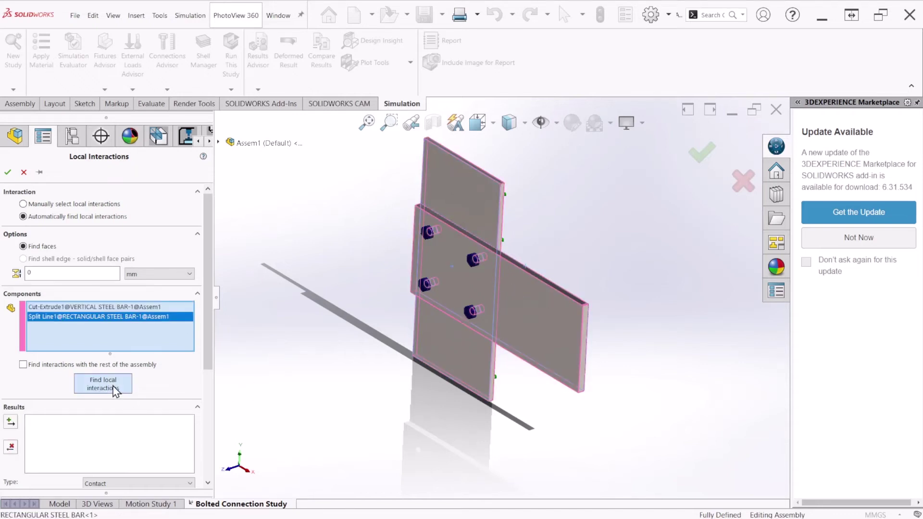
{"action": "left_click", "coordinate": [7, 172]}
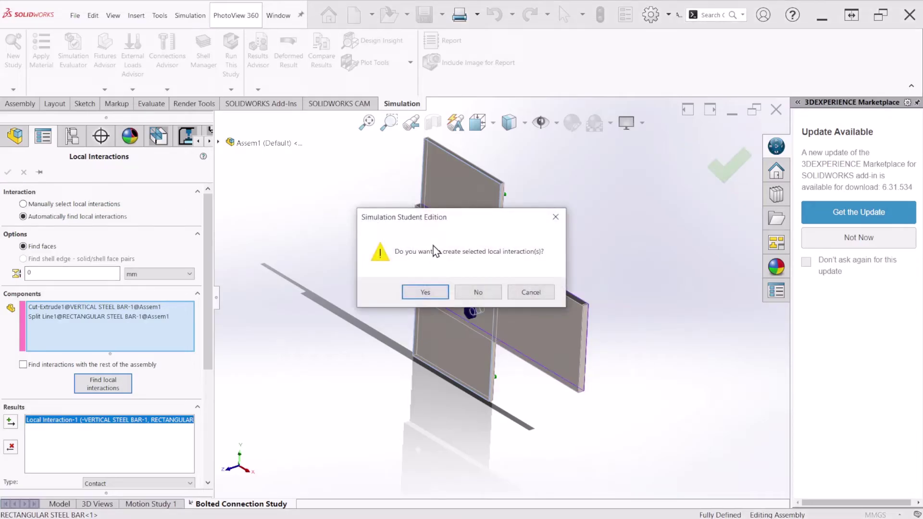
{"action": "left_click", "coordinate": [425, 293]}
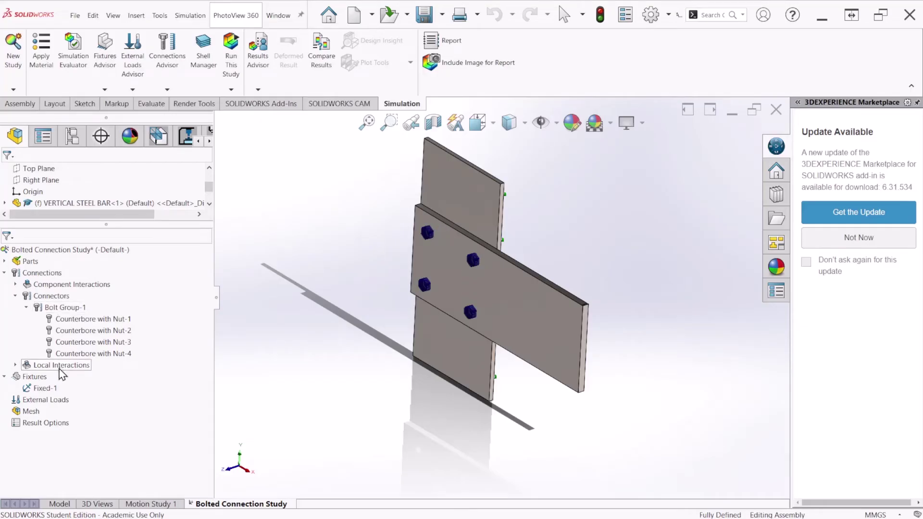
- Start a force load on the small split face atop the free end of the rectangular steel bar
{"action": "right_click", "coordinate": [42, 404]}
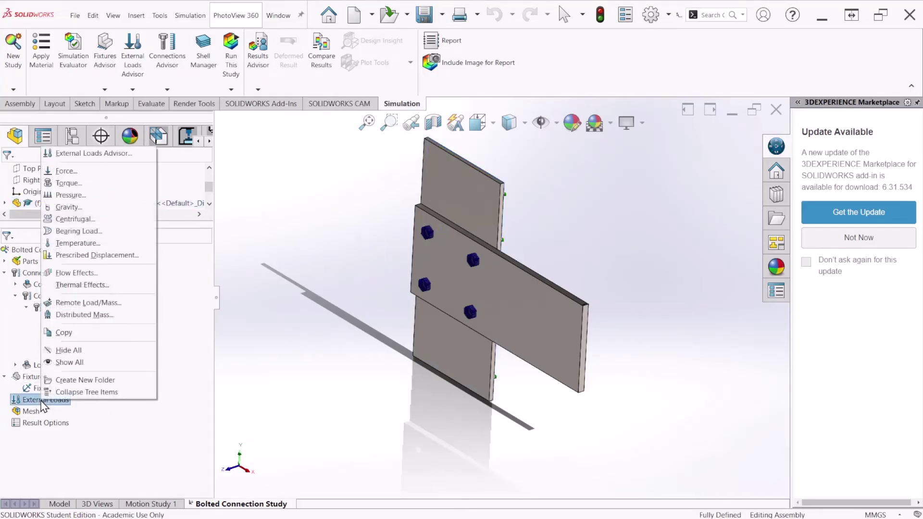
{"action": "left_click", "coordinate": [79, 172]}
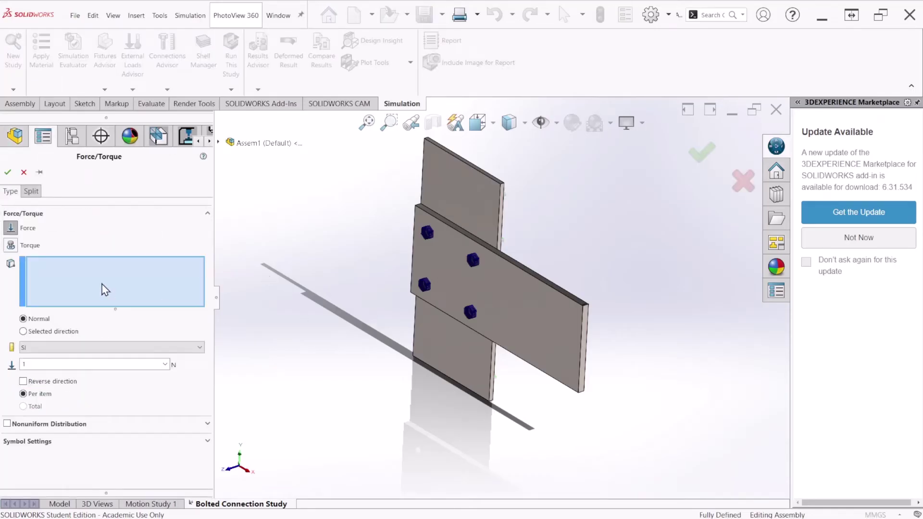
{"action": "scroll", "coordinate": [639, 316], "scroll_direction": "down", "scroll_amount": 4}
{"action": "scroll", "coordinate": [638, 318], "scroll_direction": "up", "scroll_amount": 2}
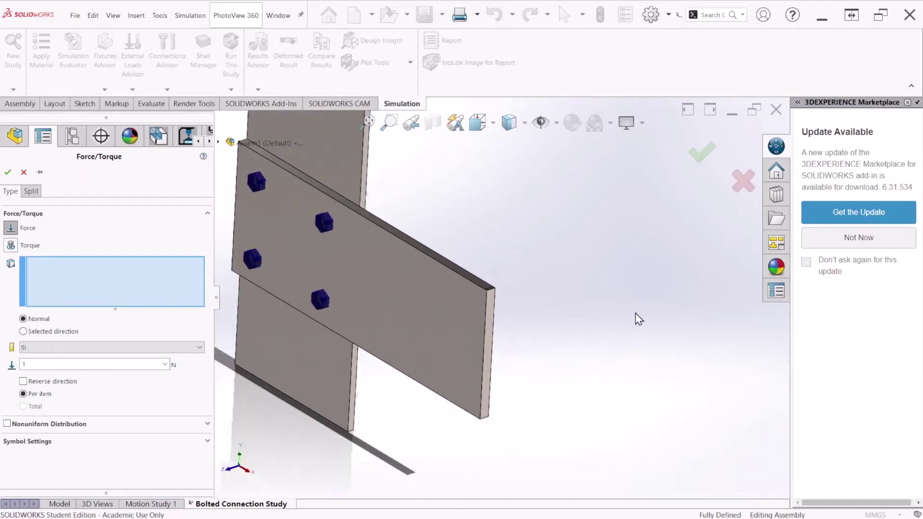
{"action": "scroll", "coordinate": [639, 319], "scroll_direction": "up", "scroll_amount": 3}
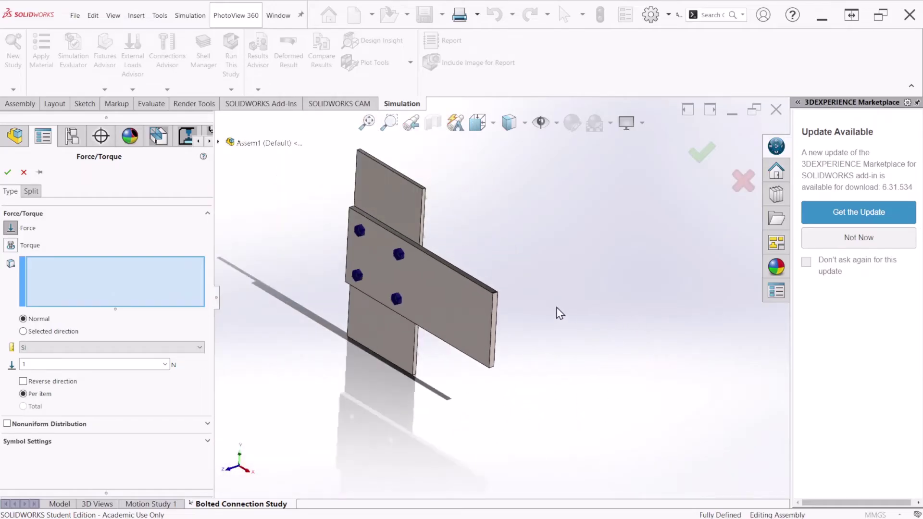
{"action": "scroll", "coordinate": [495, 262], "scroll_direction": "down", "scroll_amount": 2}
{"action": "scroll", "coordinate": [564, 330], "scroll_direction": "down", "scroll_amount": 2}
{"action": "scroll", "coordinate": [499, 368], "scroll_direction": "down", "scroll_amount": 1}
{"action": "scroll", "coordinate": [499, 369], "scroll_direction": "up", "scroll_amount": 3}
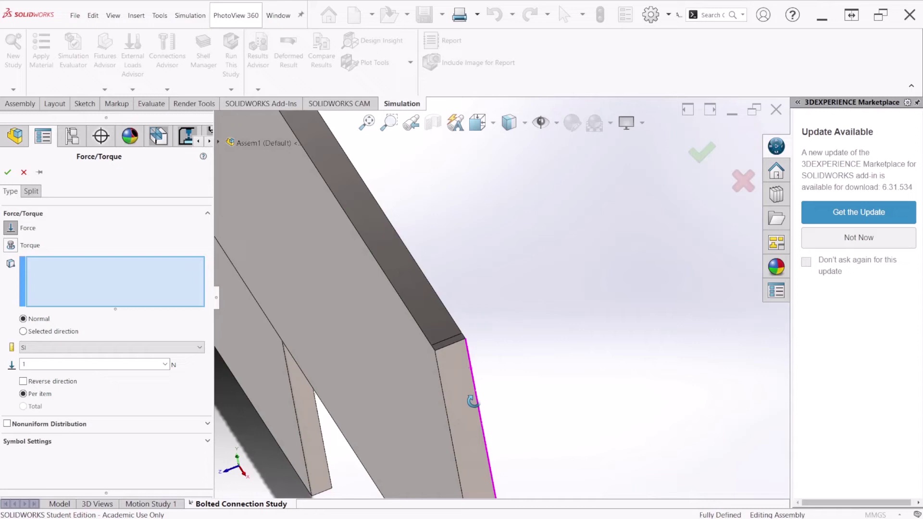
{"action": "scroll", "coordinate": [476, 365], "scroll_direction": "down", "scroll_amount": 3}
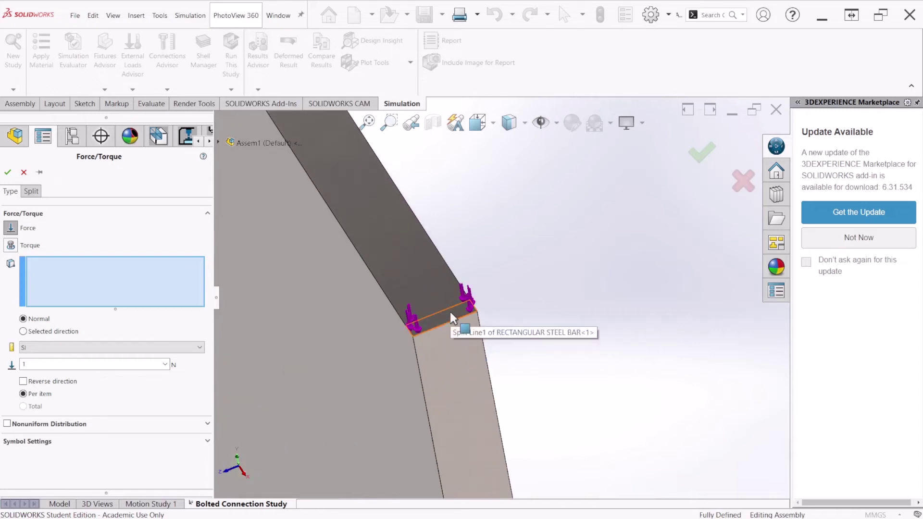
{"action": "left_click", "coordinate": [450, 311]}
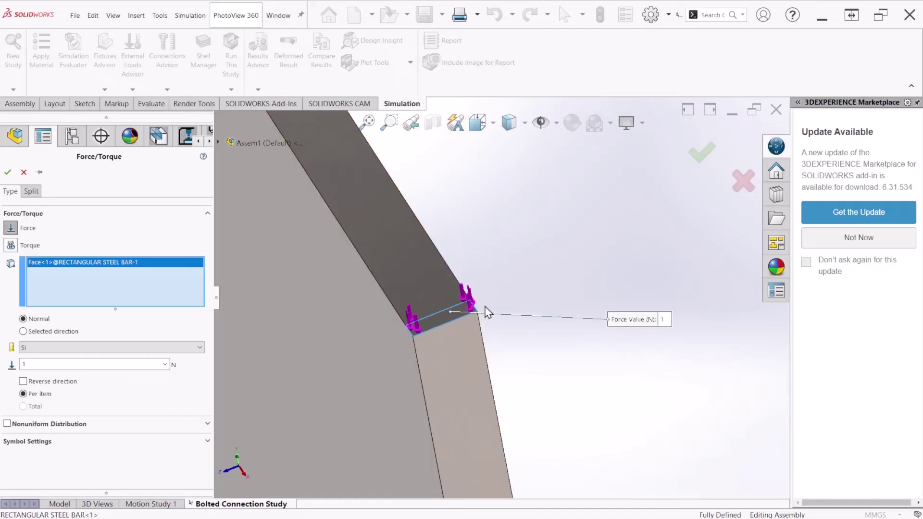
- Set the normal force to 16000 N, move its callout above the load arrows and create the load
{"action": "scroll", "coordinate": [460, 307], "scroll_direction": "up", "scroll_amount": 5}
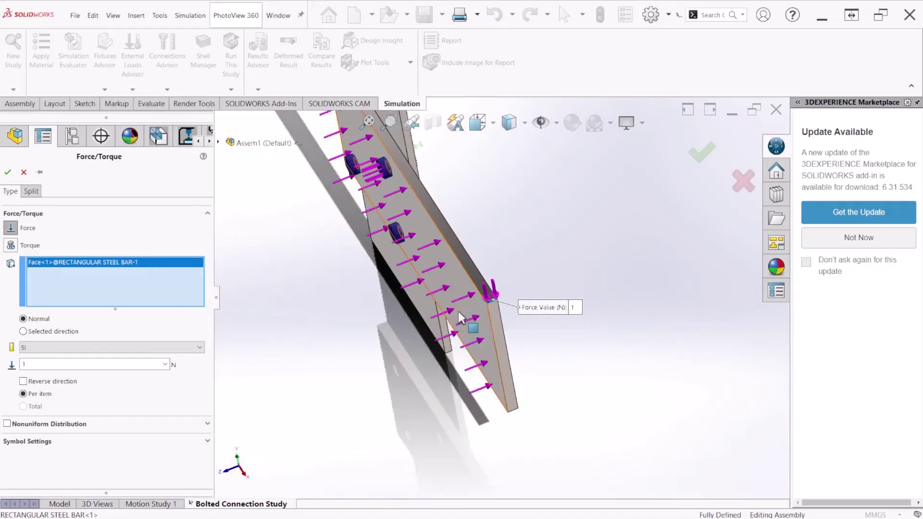
{"action": "middle_click_drag", "start_coordinate": [458, 311], "coordinate": [501, 326]}
{"action": "scroll", "coordinate": [540, 361], "scroll_direction": "up", "scroll_amount": 3}
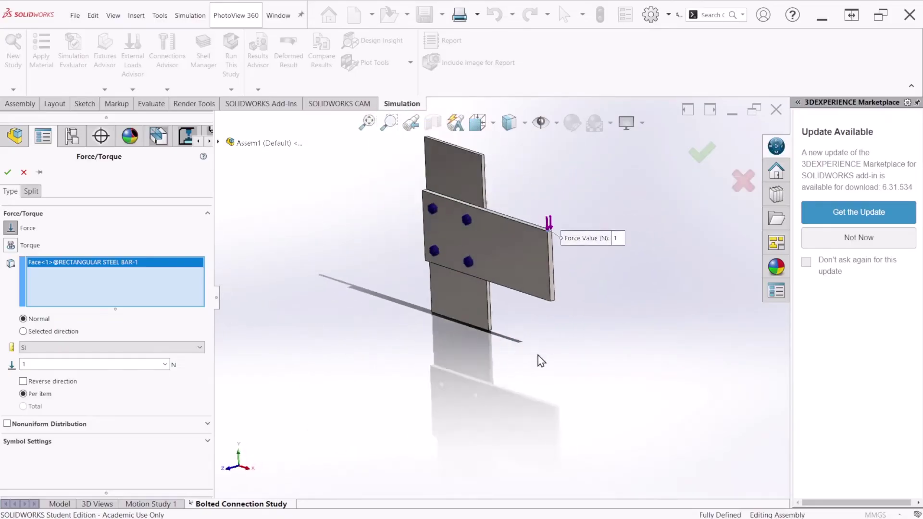
{"action": "scroll", "coordinate": [609, 255], "scroll_direction": "down", "scroll_amount": 3}
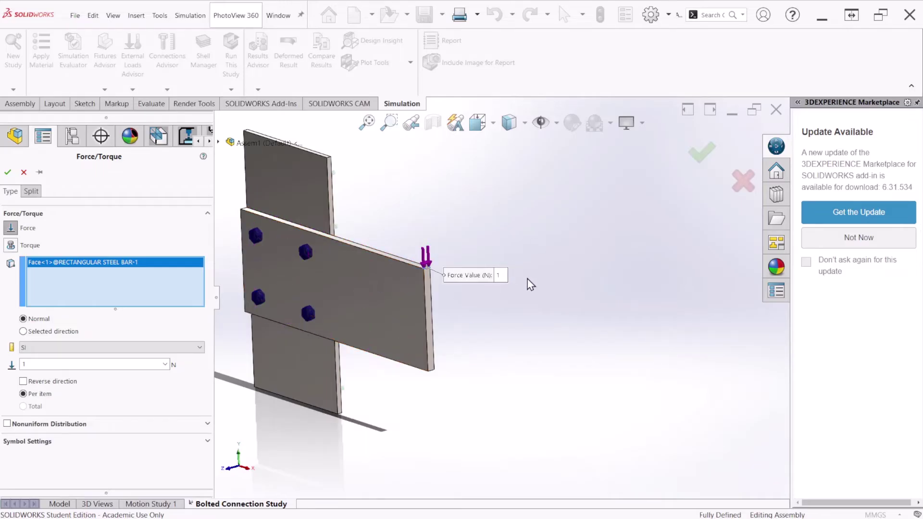
{"action": "key", "text": "f"}
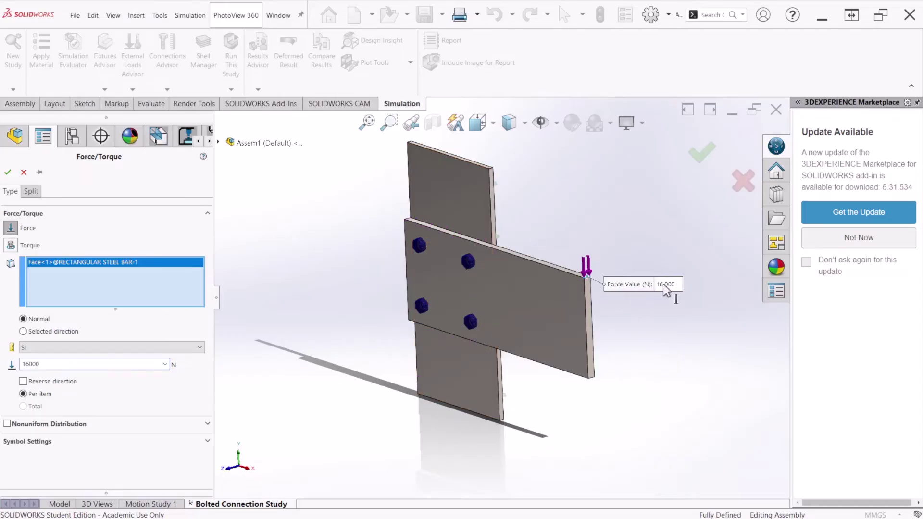
{"action": "left_click_drag", "start_coordinate": [664, 285], "coordinate": [649, 217]}
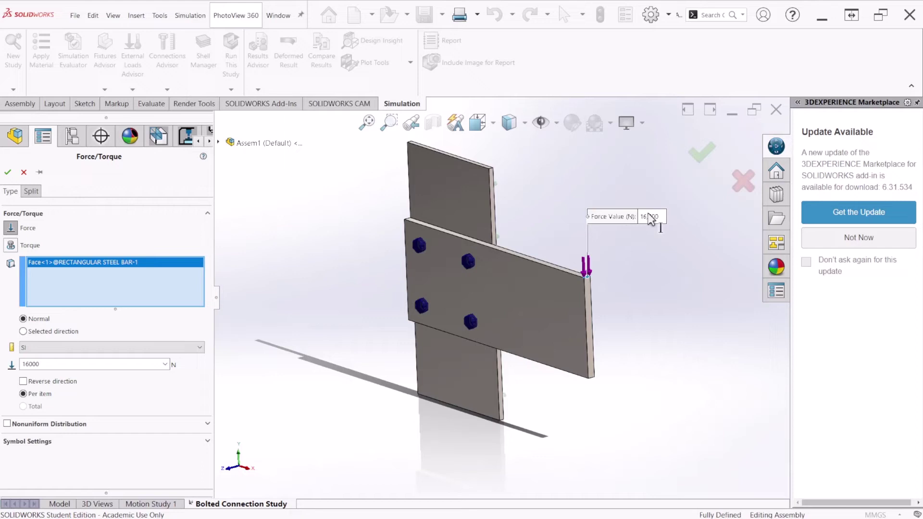
{"action": "left_click", "coordinate": [8, 171]}
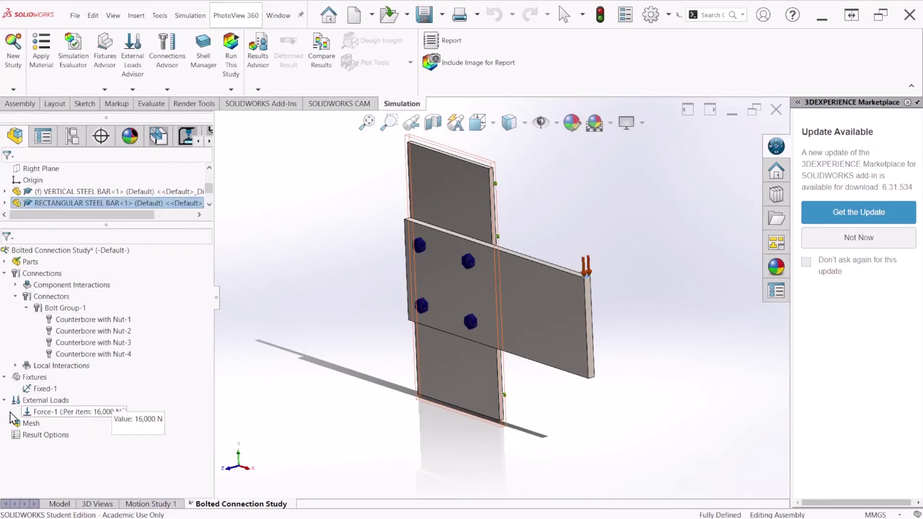
- Create the study mesh with the mesh density set close to Fine and restore the isometric view
{"action": "right_click", "coordinate": [28, 425]}
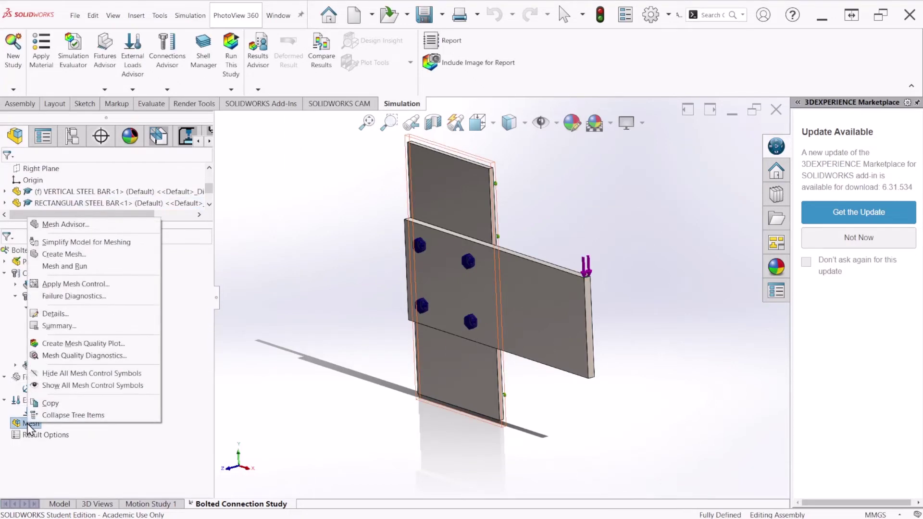
{"action": "left_click", "coordinate": [77, 254]}
{"action": "left_click_drag", "start_coordinate": [112, 227], "coordinate": [181, 239]}
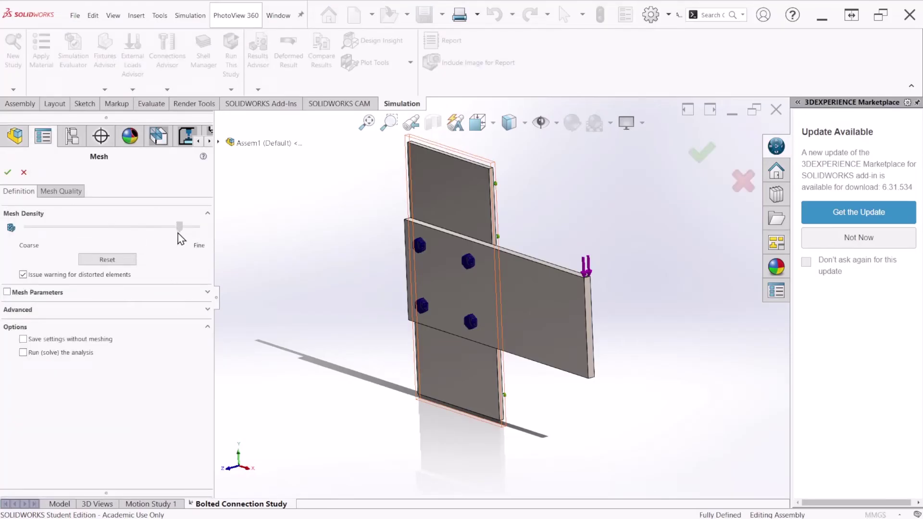
{"action": "left_click", "coordinate": [7, 172]}
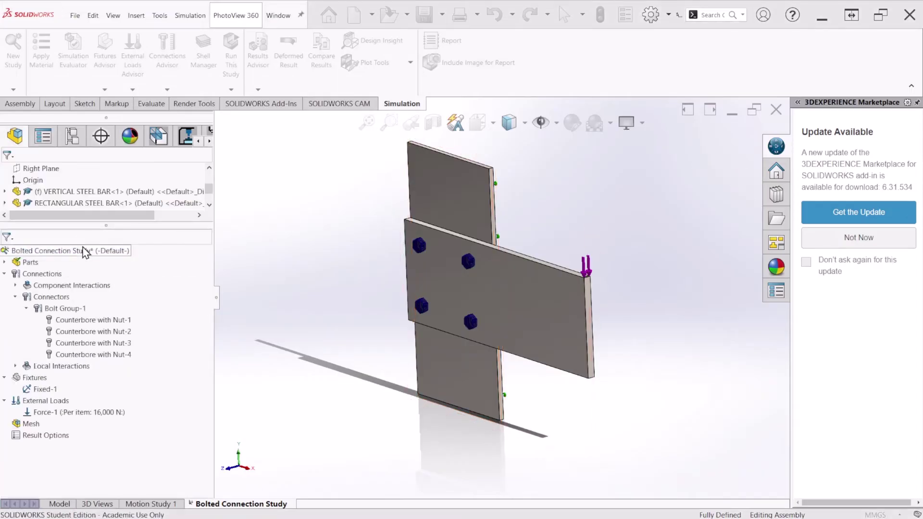
{"action": "left_click_drag", "start_coordinate": [185, 235], "coordinate": [255, 219]}
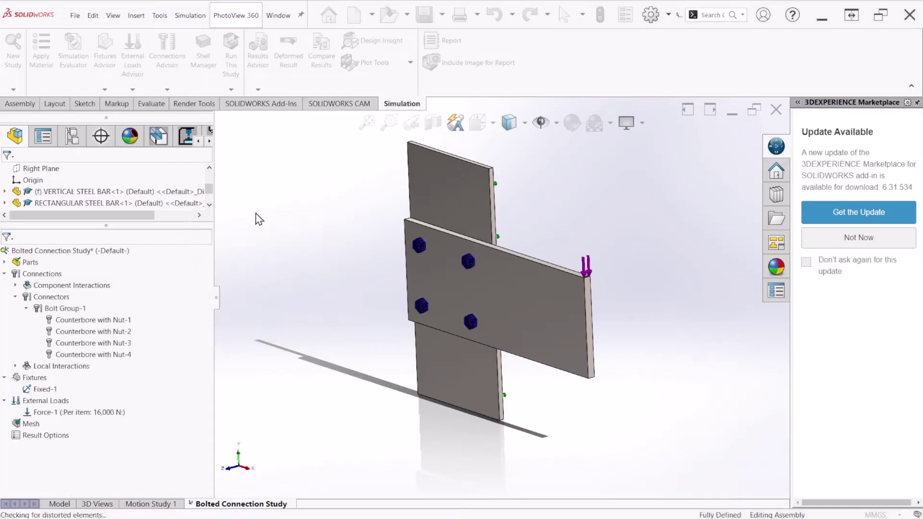
{"action": "middle_click_drag", "start_coordinate": [323, 280], "coordinate": [442, 351]}
{"action": "key", "text": "ctrl+7"}
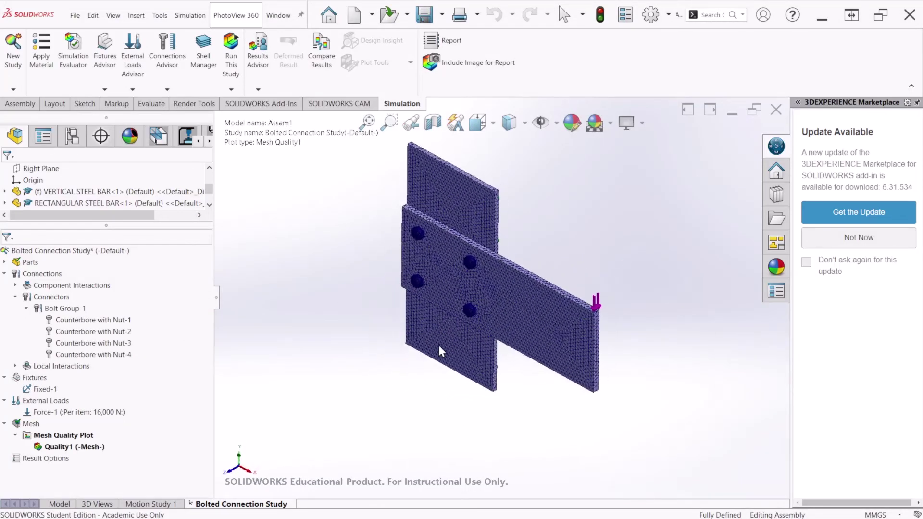
- Run the bolted connection study on the meshed two-bar assembly
{"action": "scroll", "coordinate": [603, 260], "scroll_direction": "down", "scroll_amount": 2}
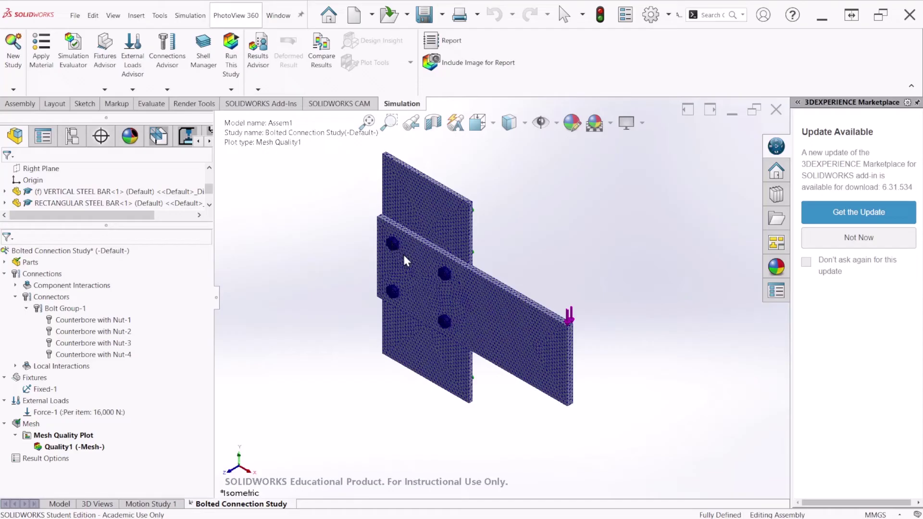
{"action": "scroll", "coordinate": [431, 317], "scroll_direction": "up", "scroll_amount": 1}
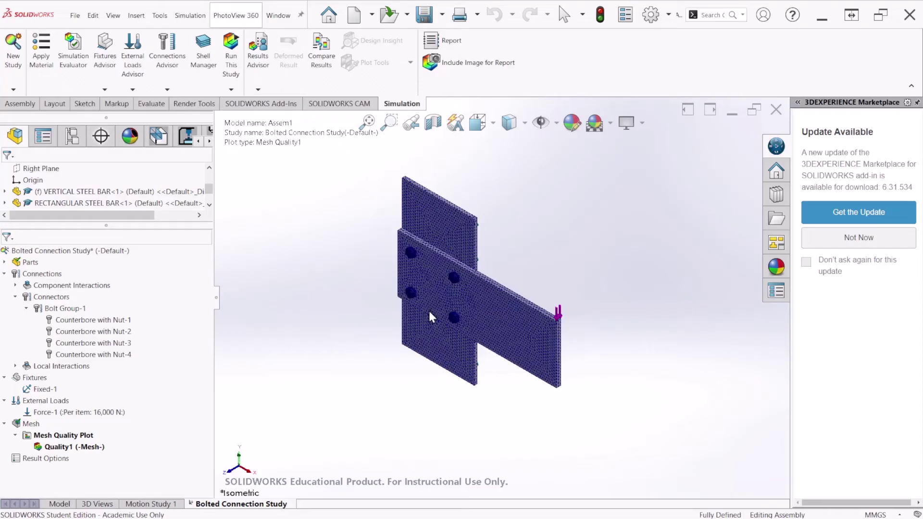
{"action": "scroll", "coordinate": [432, 197], "scroll_direction": "down", "scroll_amount": 1}
{"action": "scroll", "coordinate": [629, 377], "scroll_direction": "down", "scroll_amount": 1}
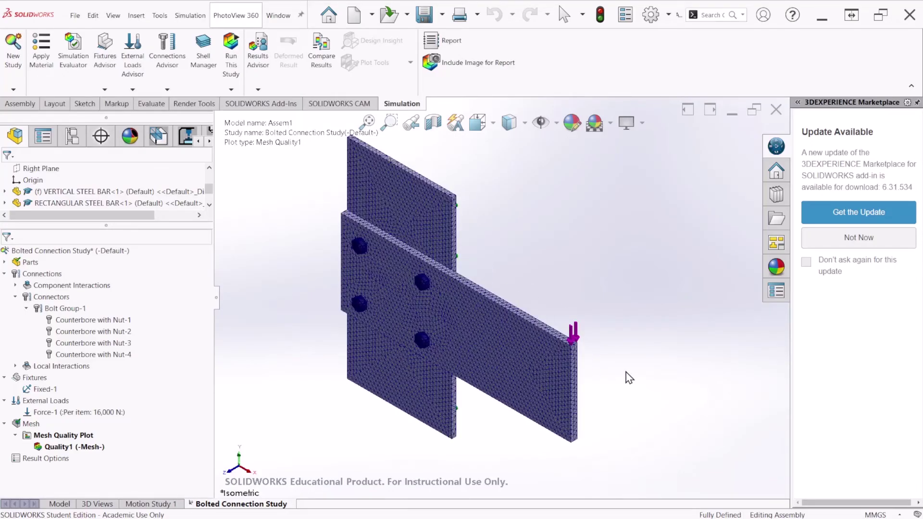
{"action": "left_click", "coordinate": [233, 60]}
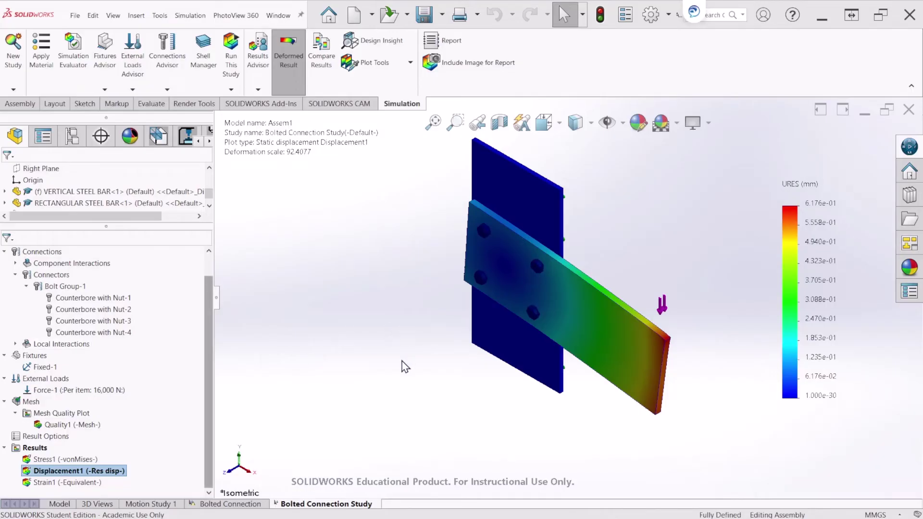
- Define a Pin/Bolt Check plot from the study results and move its check window above the model tree
{"action": "left_click", "coordinate": [44, 450]}
{"action": "right_click", "coordinate": [45, 451]}
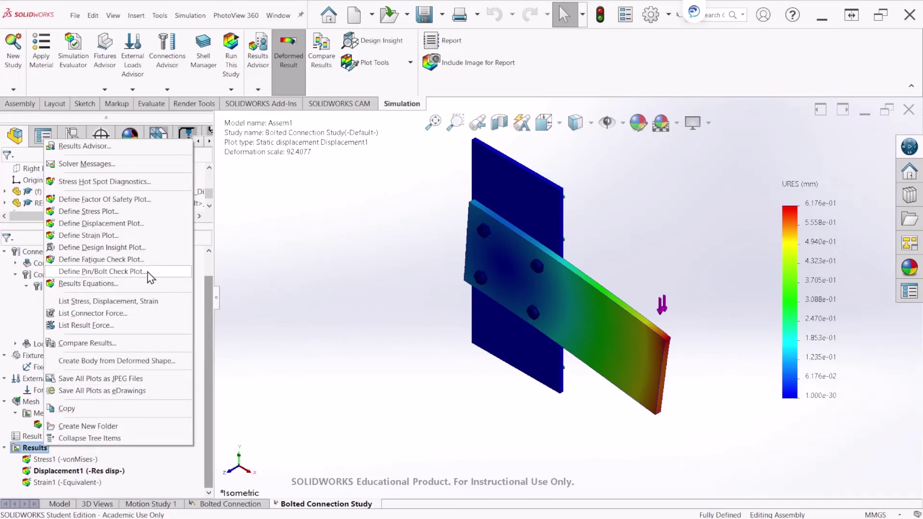
{"action": "left_click", "coordinate": [101, 271]}
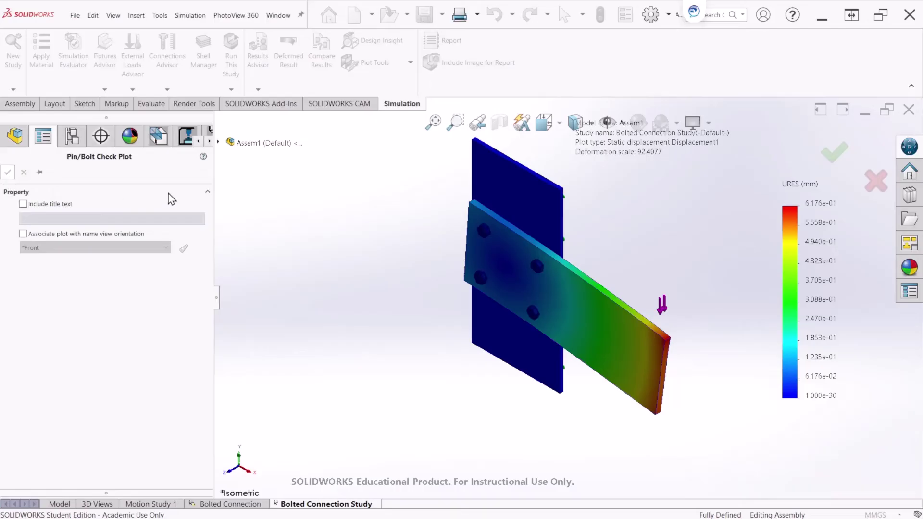
{"action": "left_click_drag", "start_coordinate": [99, 17], "coordinate": [261, 56]}
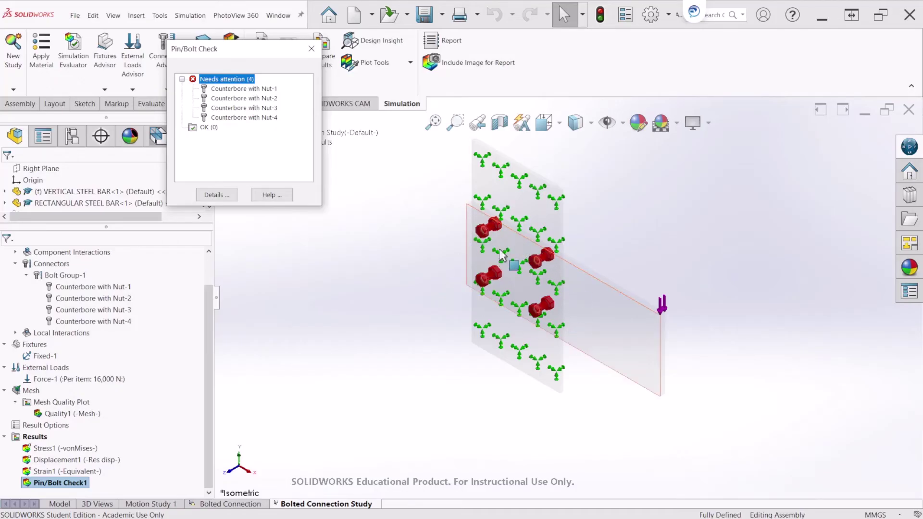
- Check the calculated and desired factor of safety of each of the four Counterbore with Nut bolts
{"action": "left_click", "coordinate": [261, 90]}
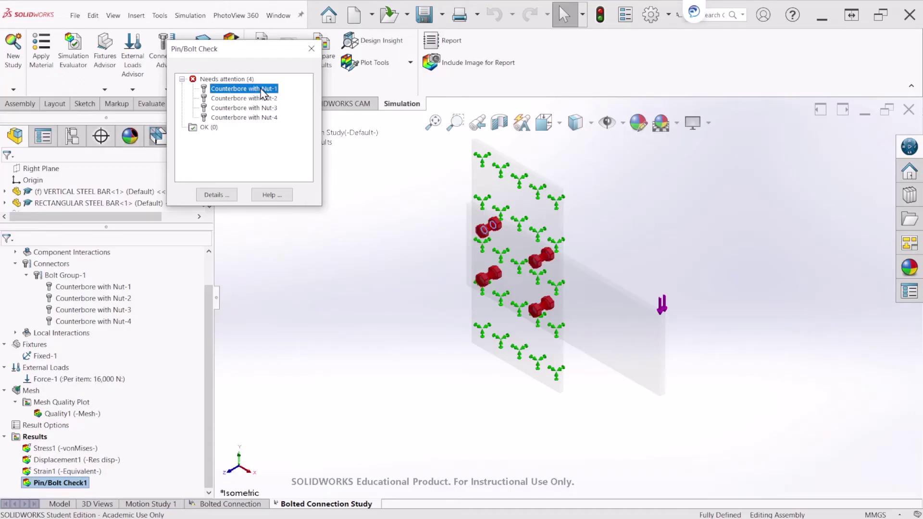
{"action": "left_click", "coordinate": [265, 91]}
{"action": "left_click", "coordinate": [266, 99]}
{"action": "left_click", "coordinate": [266, 93]}
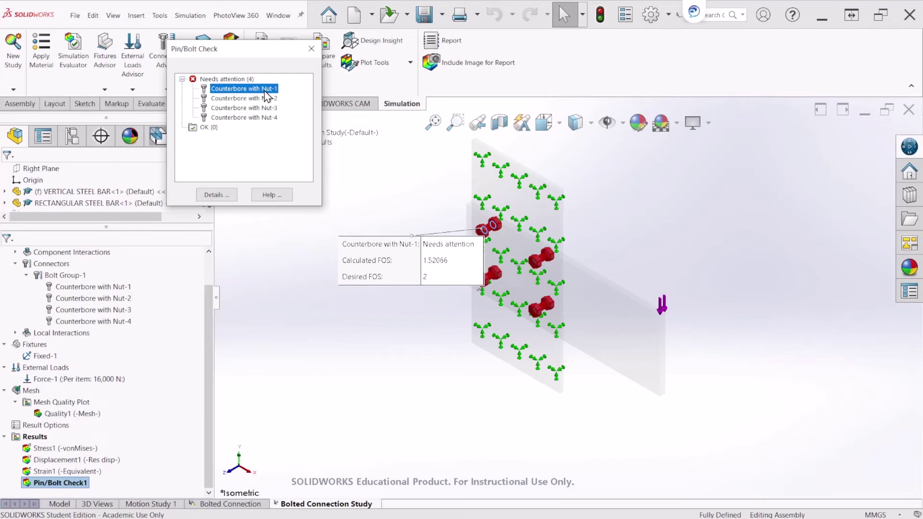
{"action": "left_click", "coordinate": [263, 99]}
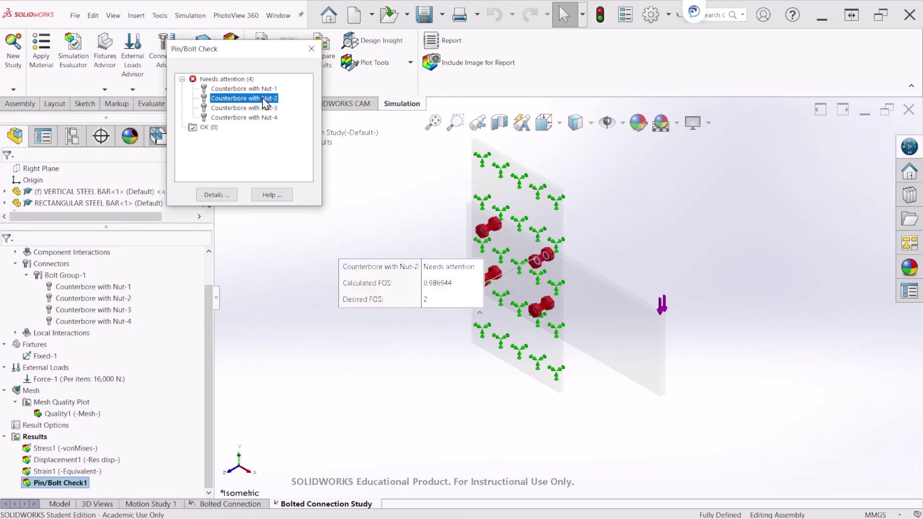
{"action": "left_click", "coordinate": [266, 108]}
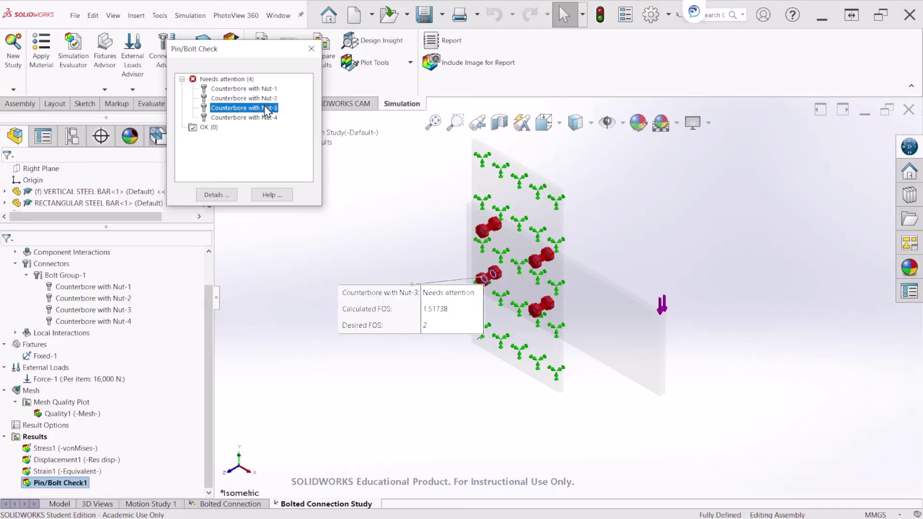
{"action": "left_click", "coordinate": [269, 117]}
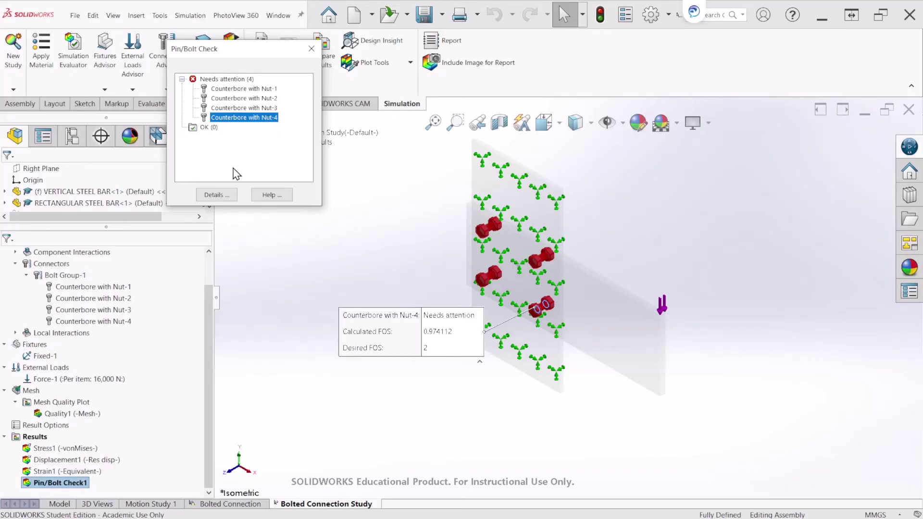
- Open the detailed connector forces, list them for All bolts and enlarge the window to show every row
{"action": "left_click", "coordinate": [215, 196]}
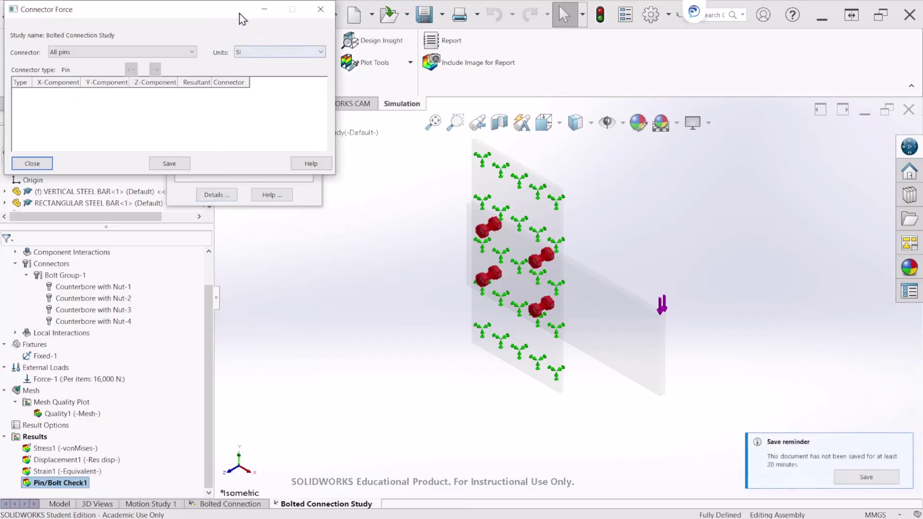
{"action": "left_click_drag", "start_coordinate": [226, 17], "coordinate": [570, 58]}
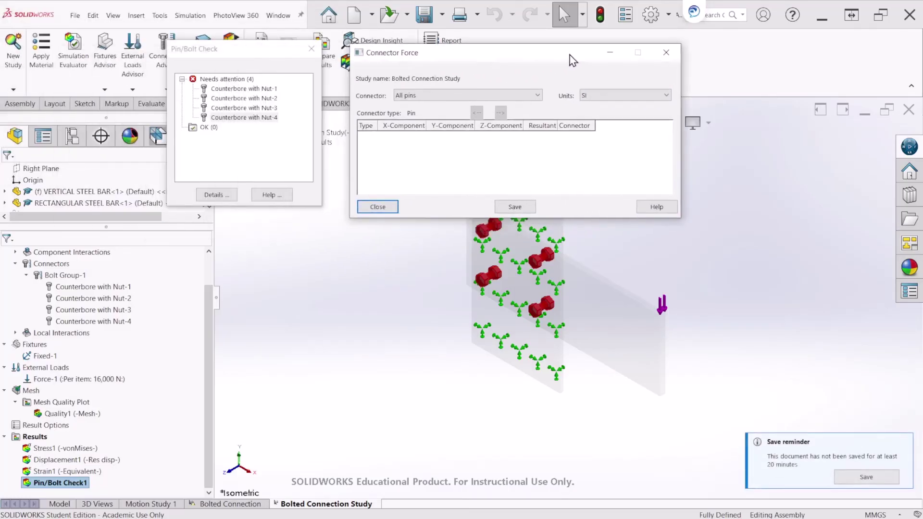
{"action": "left_click", "coordinate": [438, 96]}
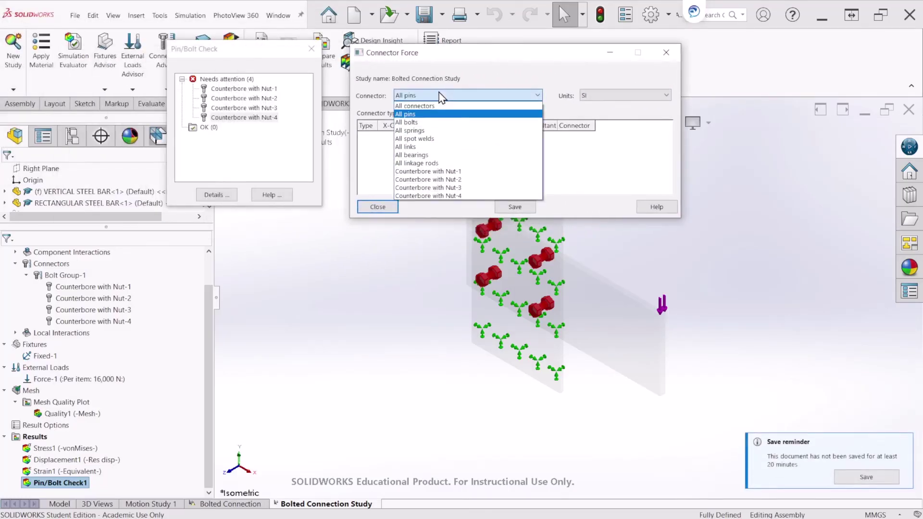
{"action": "left_click", "coordinate": [432, 123]}
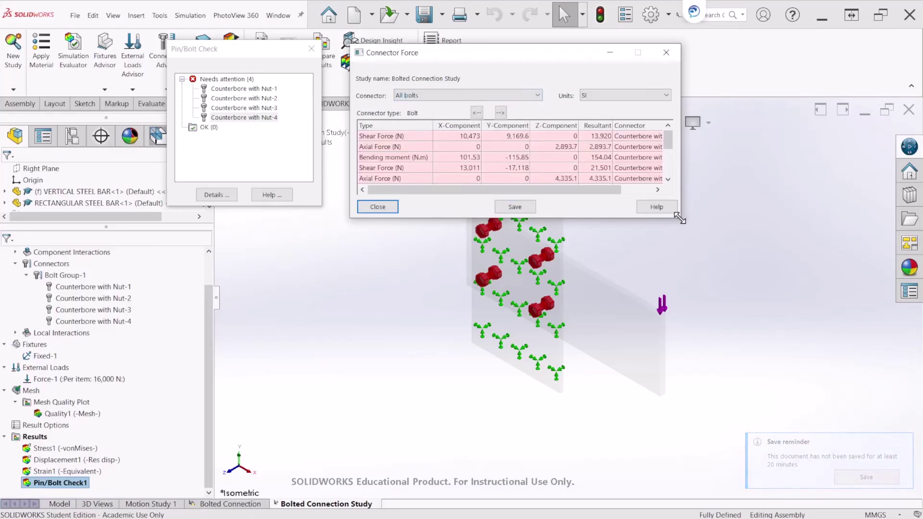
{"action": "left_click_drag", "start_coordinate": [680, 218], "coordinate": [828, 324]}
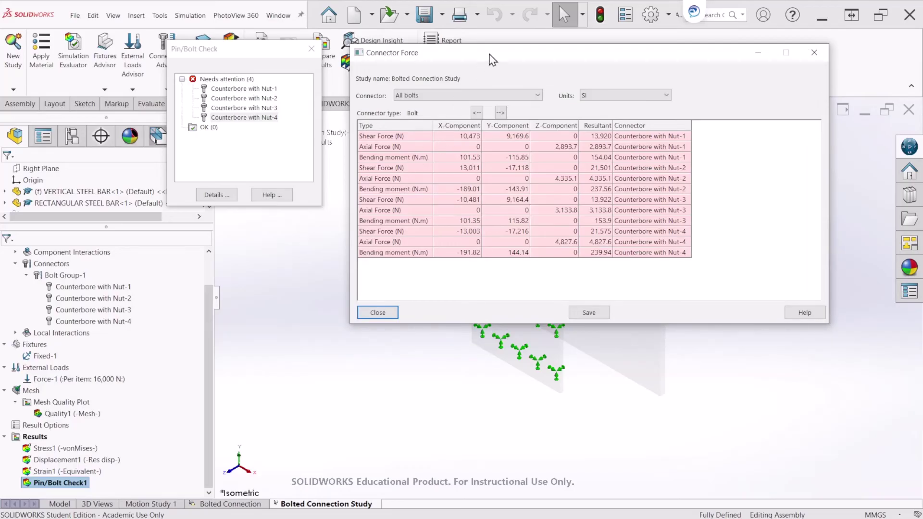
- Move the Connector Force window clear of the model and narrow it so all four bolts can be seen
{"action": "left_click_drag", "start_coordinate": [493, 61], "coordinate": [483, 59]}
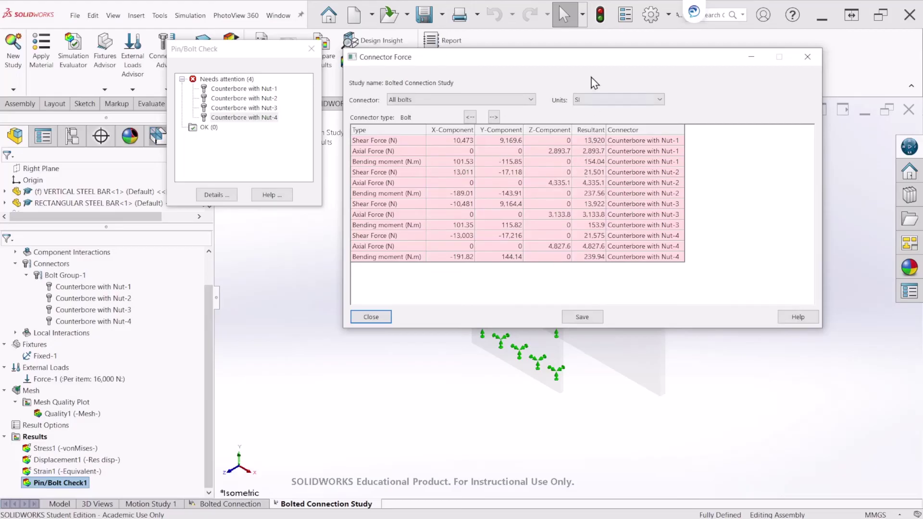
{"action": "left_click_drag", "start_coordinate": [594, 57], "coordinate": [271, 42]}
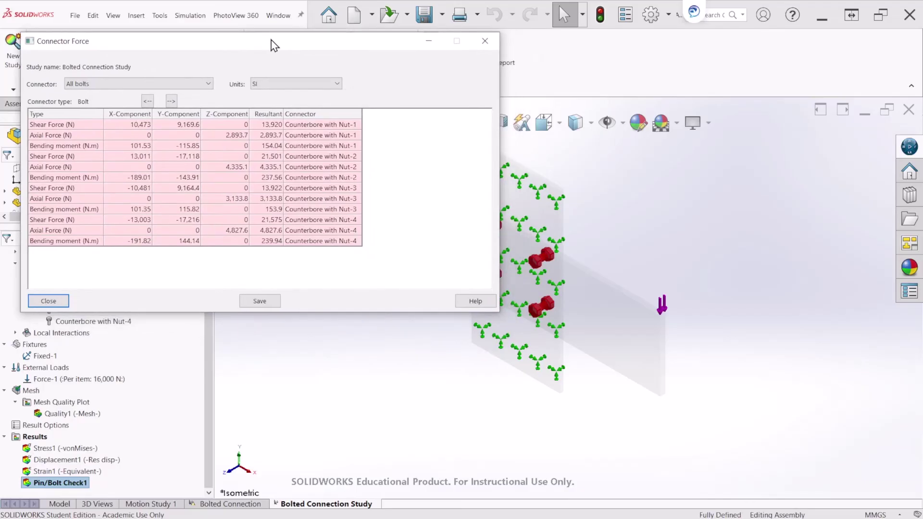
{"action": "left_click_drag", "start_coordinate": [499, 149], "coordinate": [422, 138]}
- Go through the shear force rows of Counterbore with Nut-1 to Nut-4, matching each to its bolt, and compare Nut-2 with Nut-4
{"action": "left_click", "coordinate": [272, 126]}
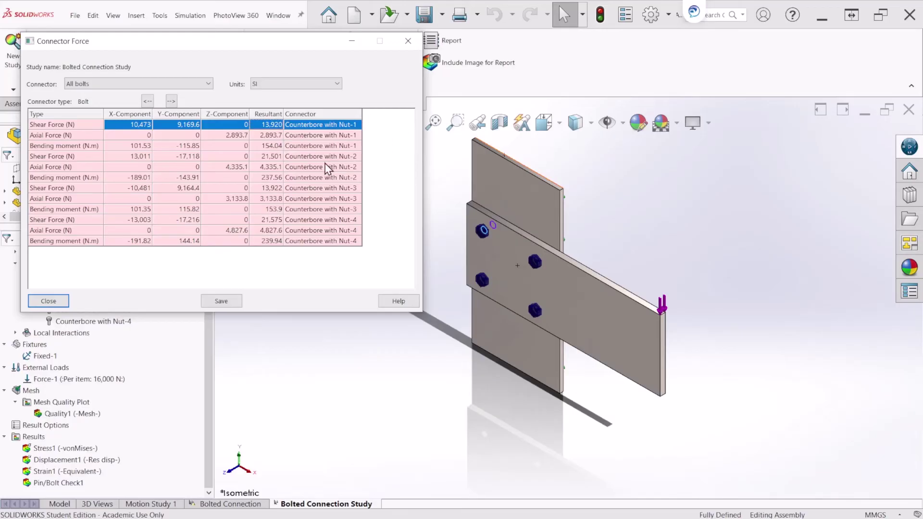
{"action": "left_click", "coordinate": [356, 156]}
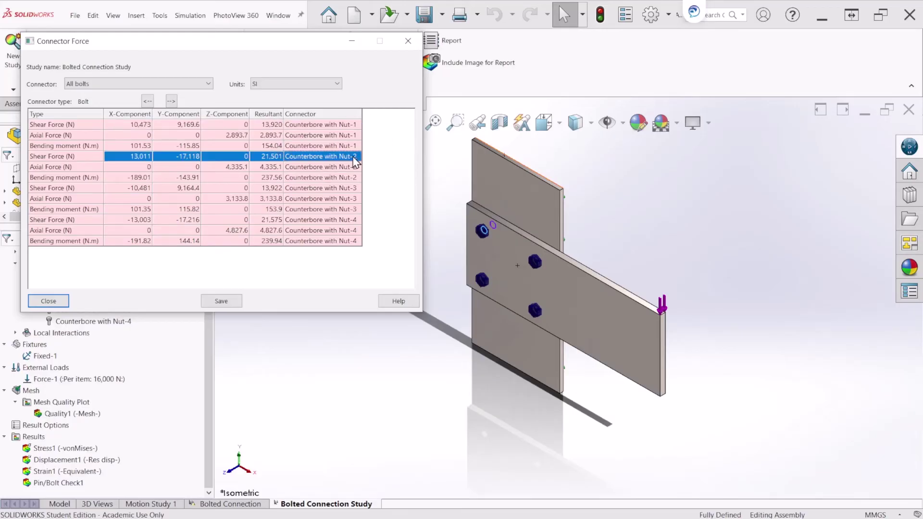
{"action": "left_click", "coordinate": [357, 199]}
{"action": "left_click", "coordinate": [272, 125]}
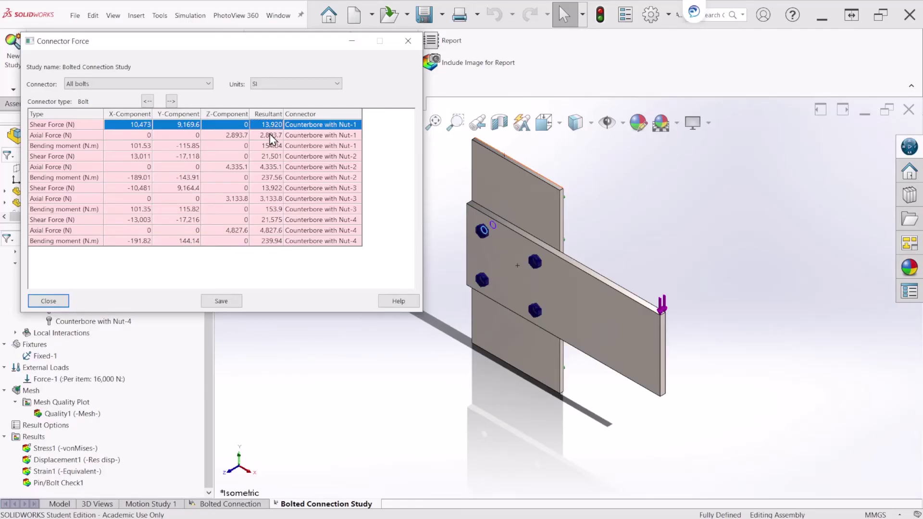
{"action": "key", "text": "Down"}
{"action": "key", "text": "Down"}
{"action": "key", "text": "Down"}
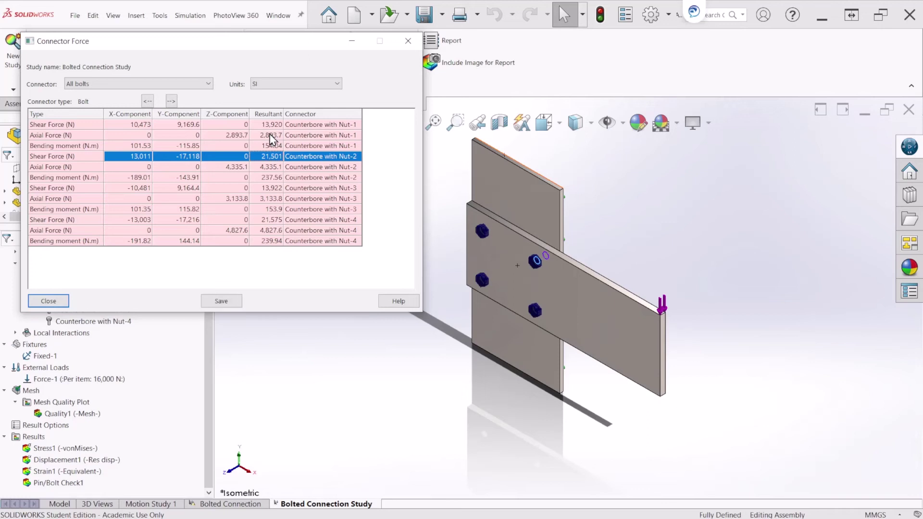
{"action": "key", "text": "Down"}
{"action": "key", "text": "Down"}
{"action": "key", "text": "Down"}
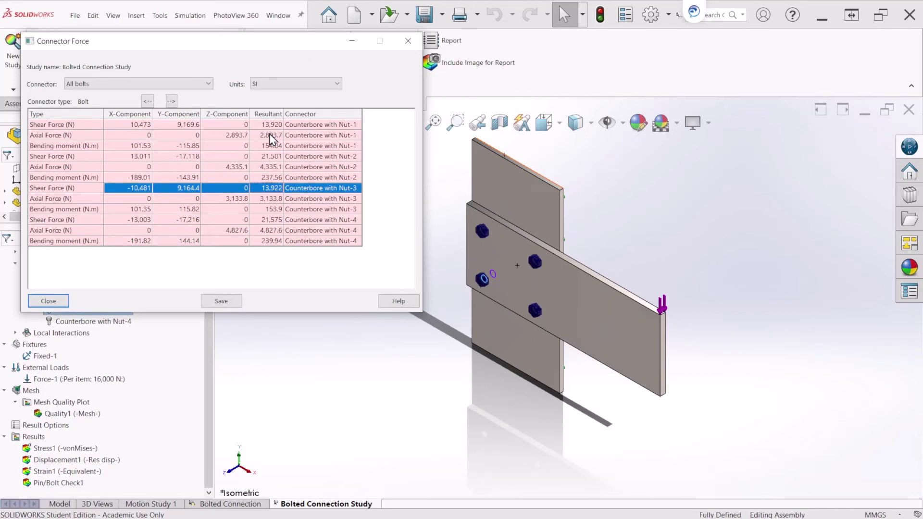
{"action": "key", "text": "Down"}
{"action": "key", "text": "Down"}
{"action": "key", "text": "Down"}
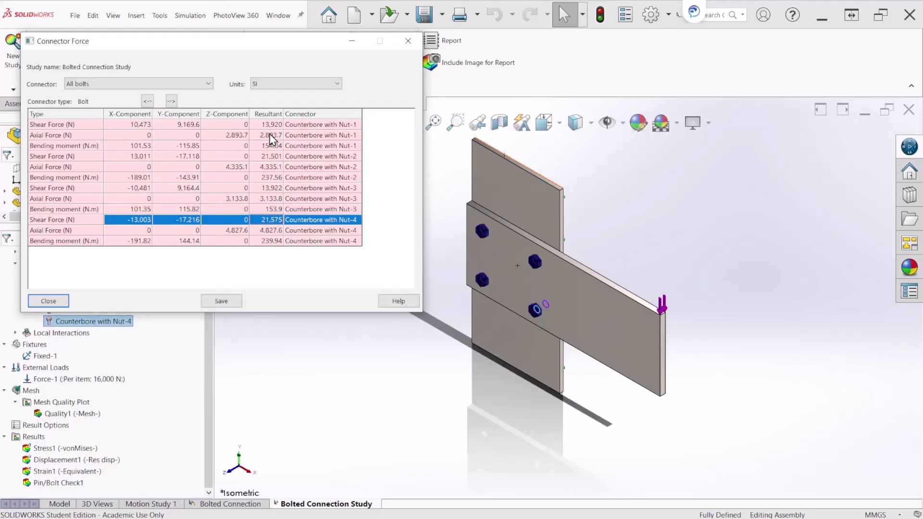
{"action": "left_click", "coordinate": [273, 158]}
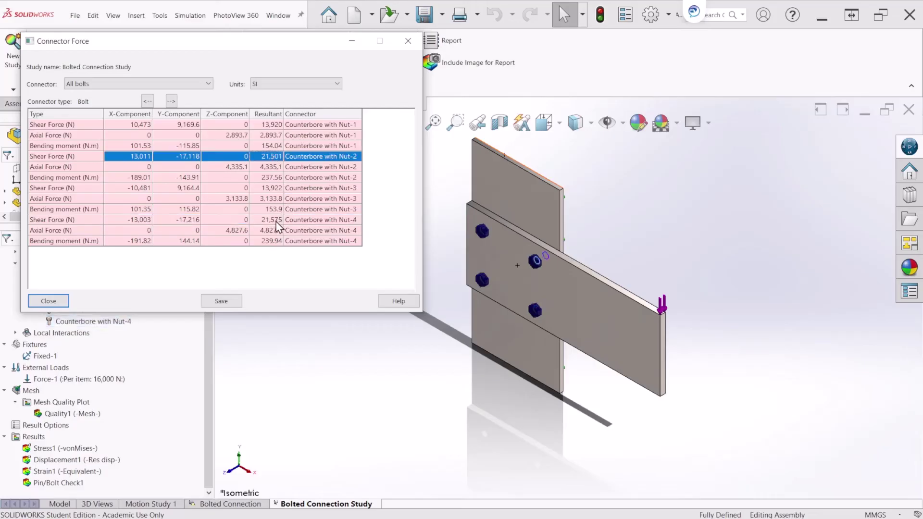
{"action": "left_click", "coordinate": [279, 221]}
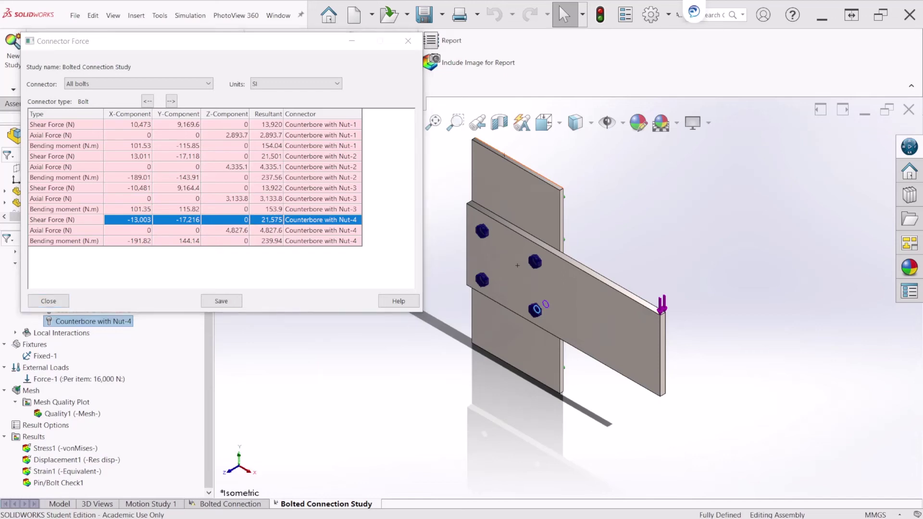
- Switch to the Solution.PNG image in the photo viewer and bring the whole bolt force diagram into view
{"action": "key", "text": "alt+Tab"}
{"action": "left_click_drag", "start_coordinate": [241, 303], "coordinate": [241, 395]}
{"action": "scroll", "coordinate": [242, 396], "scroll_direction": "down", "scroll_amount": 2}
{"action": "scroll", "coordinate": [241, 396], "scroll_direction": "up", "scroll_amount": 3}
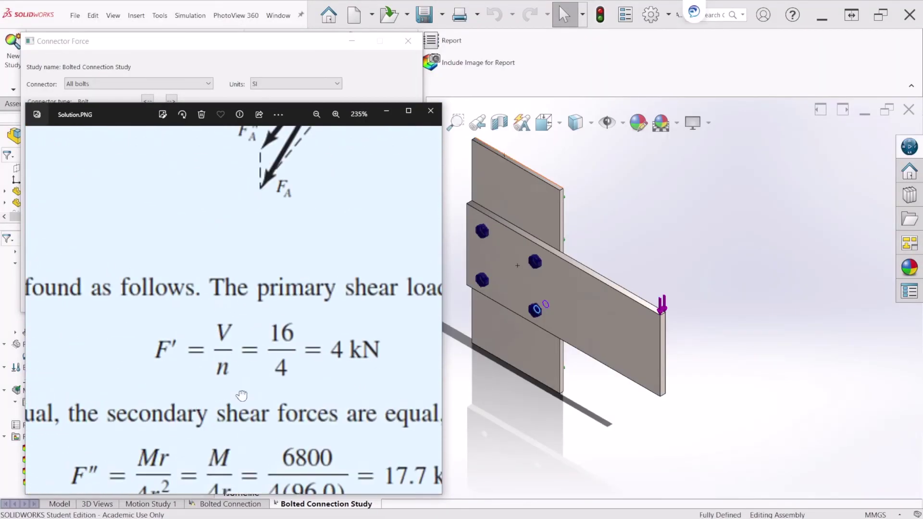
{"action": "scroll", "coordinate": [227, 316], "scroll_direction": "up", "scroll_amount": 5}
{"action": "scroll", "coordinate": [262, 330], "scroll_direction": "down", "scroll_amount": 2, "text": "ctrl"}
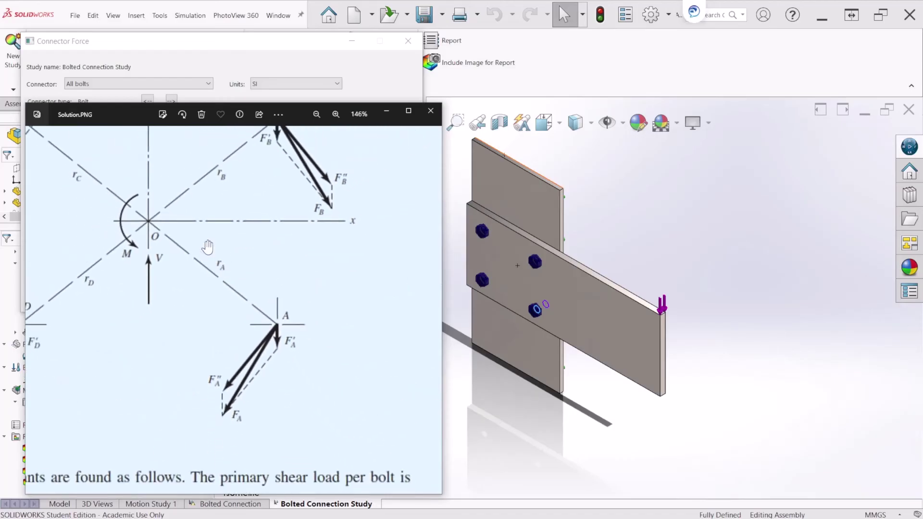
{"action": "left_click_drag", "start_coordinate": [207, 246], "coordinate": [264, 330]}
{"action": "scroll", "coordinate": [264, 330], "scroll_direction": "down", "scroll_amount": 2}
{"action": "scroll", "coordinate": [266, 331], "scroll_direction": "up", "scroll_amount": 1}
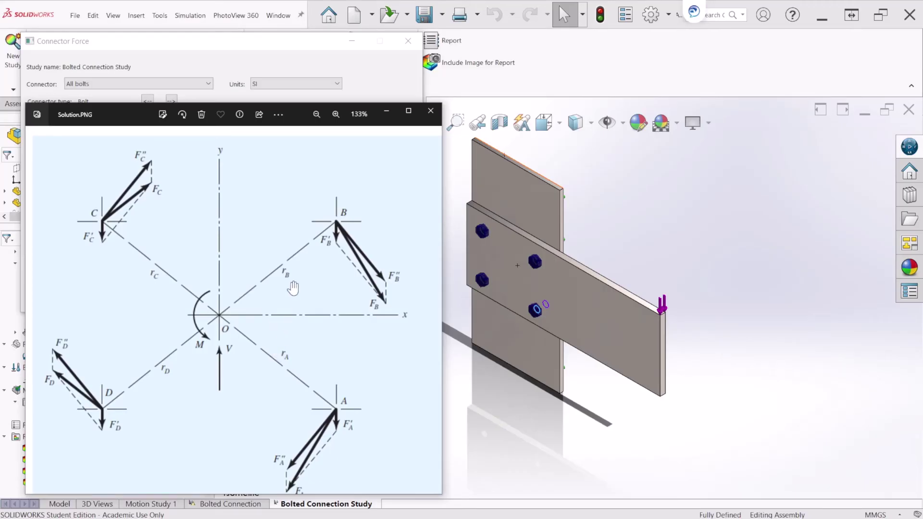
- Examine the resultant force vectors at bolts A to D, and read the primary and secondary shear load calculations below the diagram
{"action": "left_click_drag", "start_coordinate": [301, 332], "coordinate": [301, 310]}
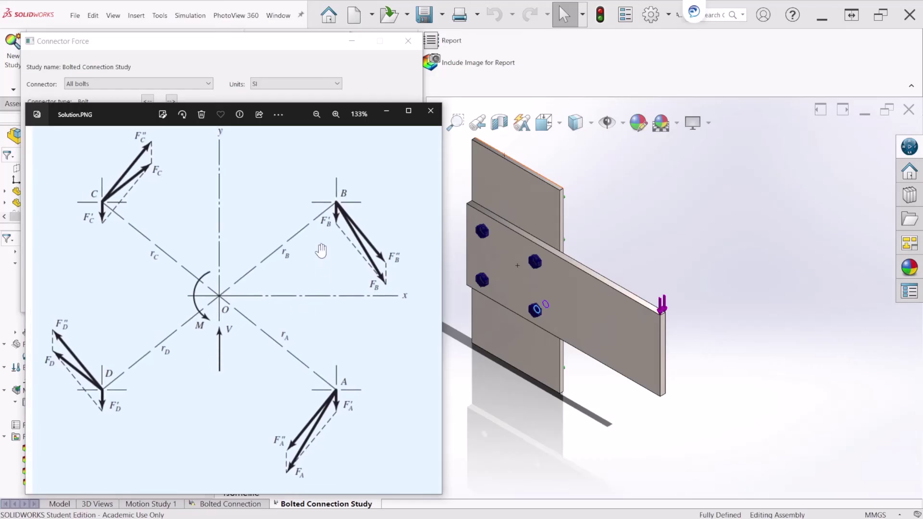
{"action": "scroll", "coordinate": [319, 246], "scroll_direction": "down", "scroll_amount": 1}
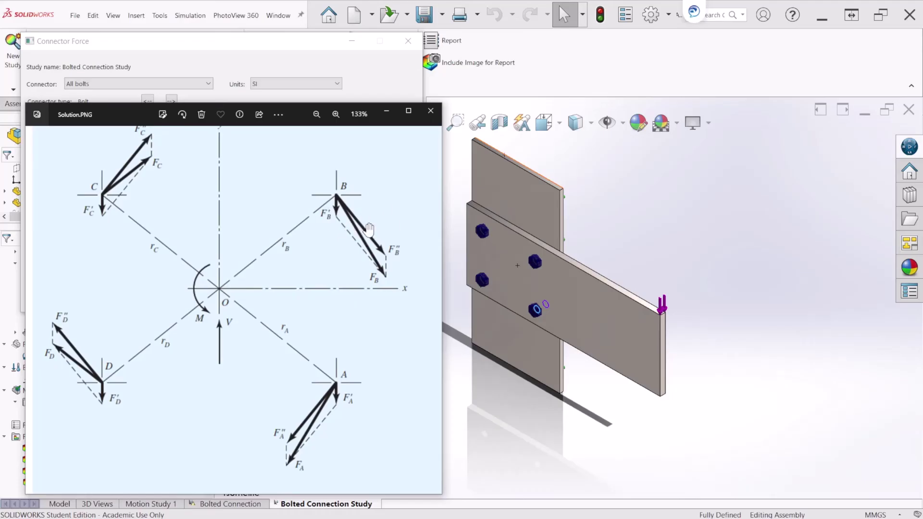
{"action": "scroll", "coordinate": [359, 246], "scroll_direction": "down", "scroll_amount": 1}
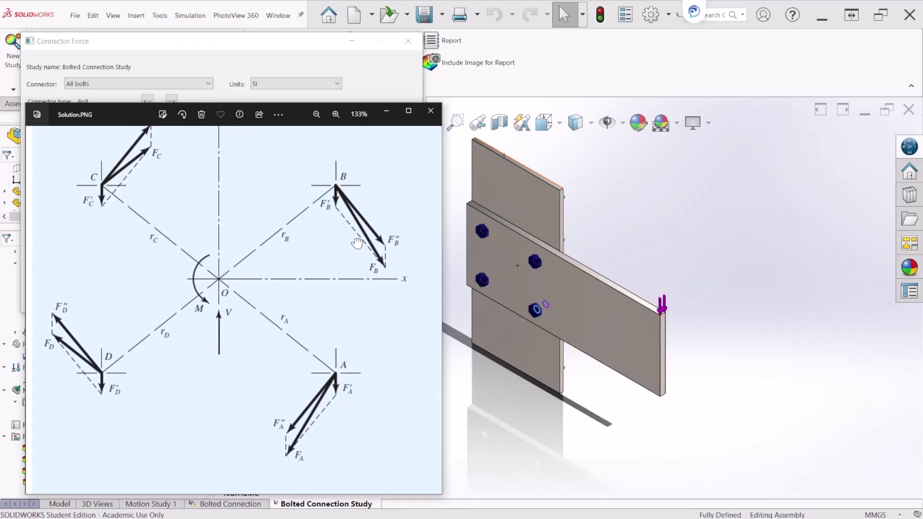
{"action": "left_click_drag", "start_coordinate": [324, 254], "coordinate": [318, 260]}
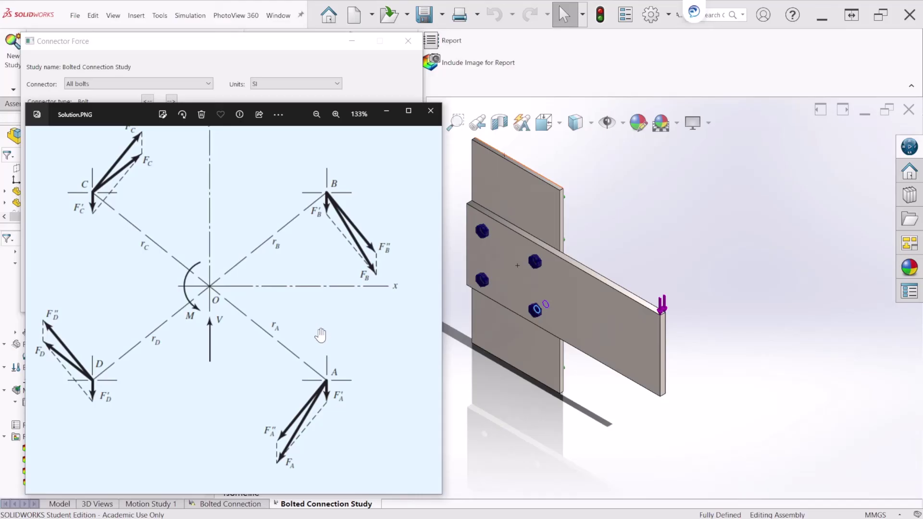
{"action": "scroll", "coordinate": [265, 378], "scroll_direction": "down", "scroll_amount": 5}
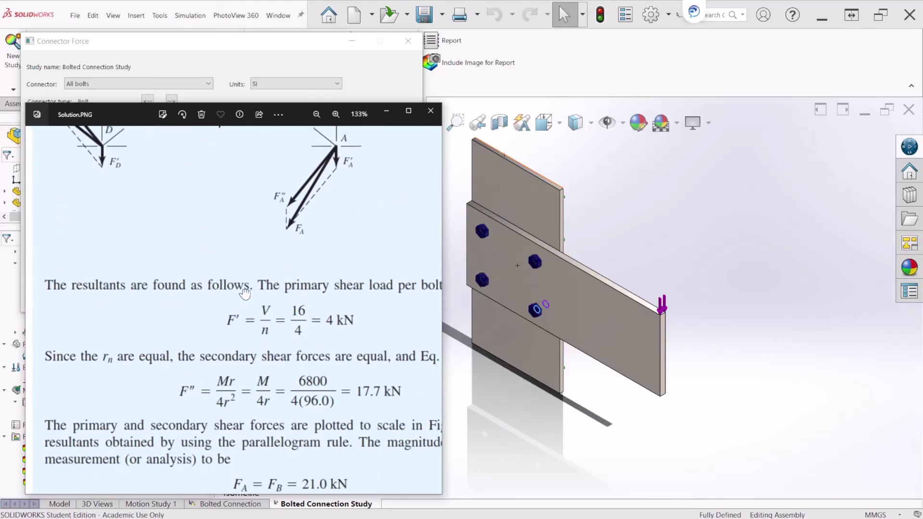
- Enlarge the final resultant forces for bolts A to D at the end of the solution and relate them to the bolts on the model
{"action": "scroll", "coordinate": [238, 308], "scroll_direction": "down", "scroll_amount": 2}
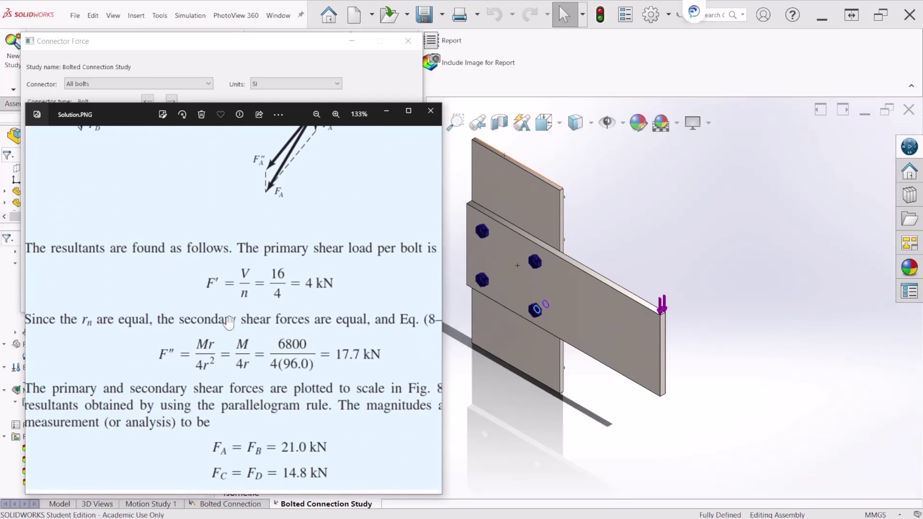
{"action": "scroll", "coordinate": [228, 320], "scroll_direction": "up", "scroll_amount": 4, "text": "ctrl"}
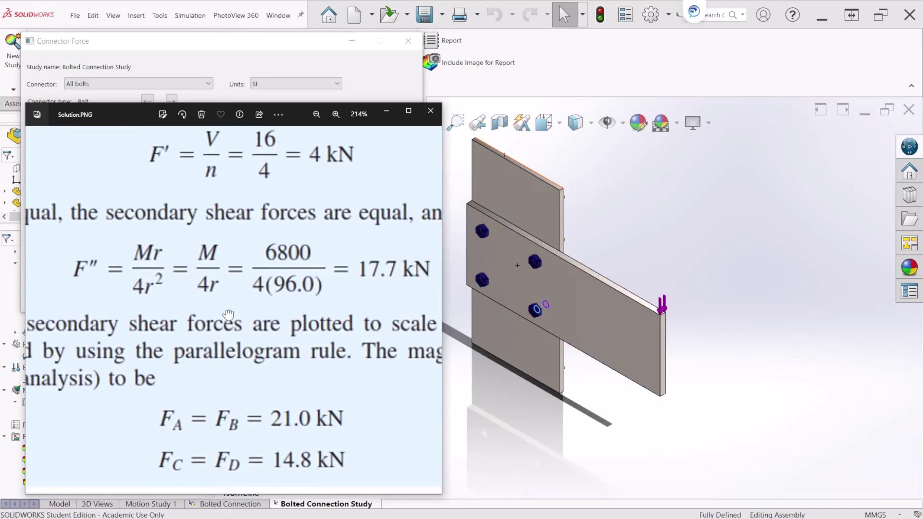
{"action": "scroll", "coordinate": [228, 315], "scroll_direction": "up", "scroll_amount": 4, "text": "ctrl"}
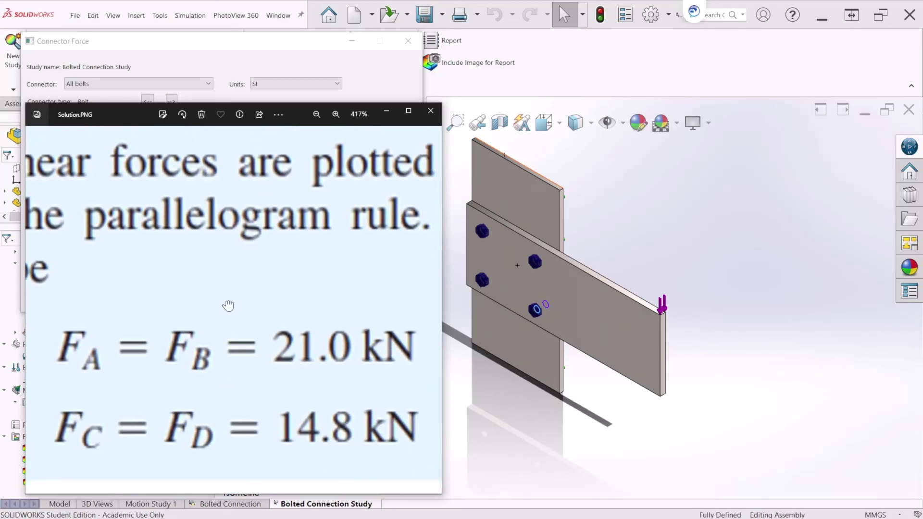
{"action": "left_click_drag", "start_coordinate": [252, 402], "coordinate": [247, 394]}
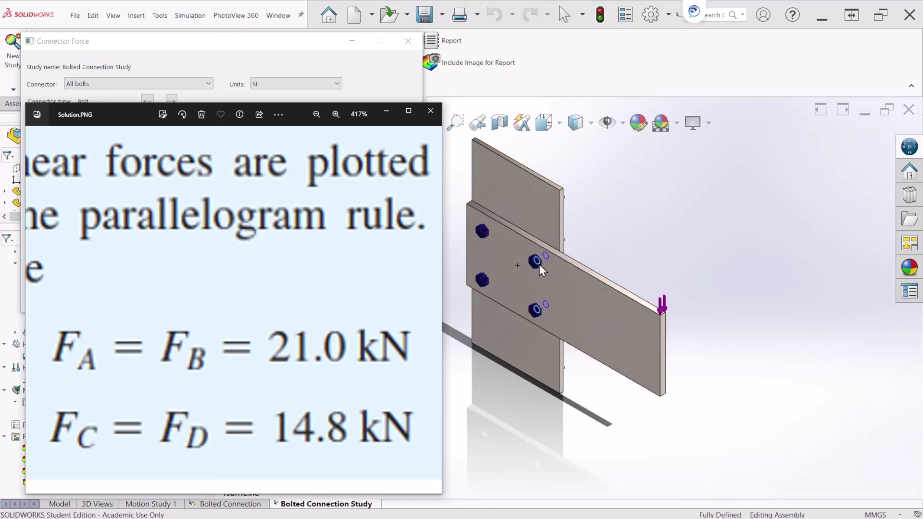
{"action": "mouse_move", "coordinate": [538, 262]}
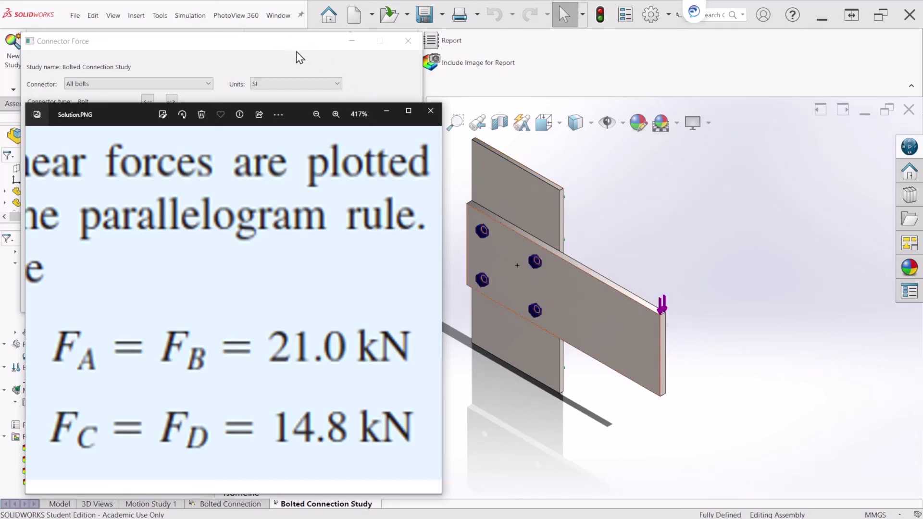
- Place the solution image beside the Connector Force table and compare the hand-calculated bolt forces with the resultant shear forces of Counterbore with Nut-1 to Nut-4
{"action": "left_click_drag", "start_coordinate": [300, 122], "coordinate": [713, 62]}
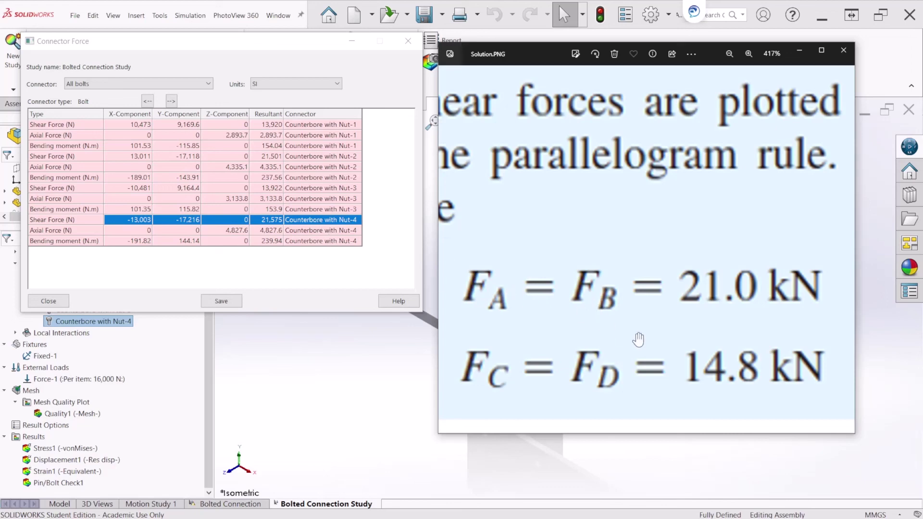
{"action": "scroll", "coordinate": [683, 304], "scroll_direction": "right", "scroll_amount": 4}
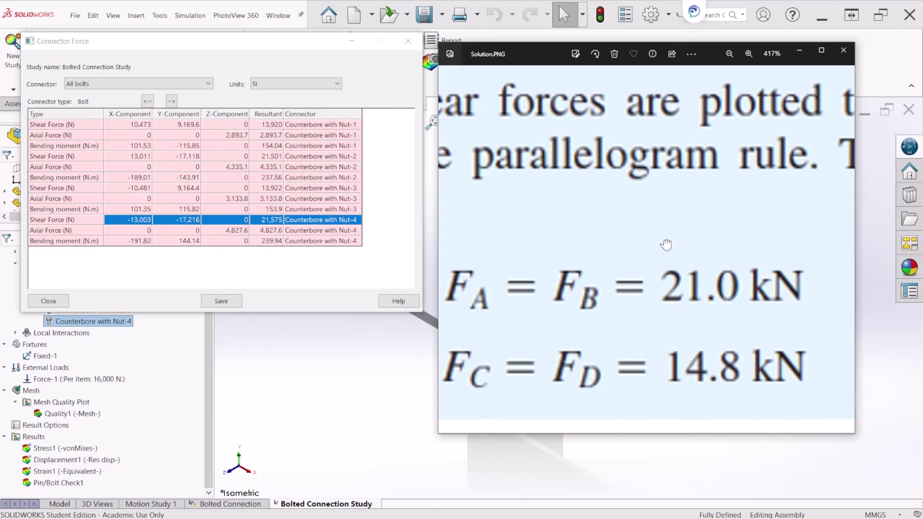
{"action": "scroll", "coordinate": [665, 260], "scroll_direction": "right", "scroll_amount": 2}
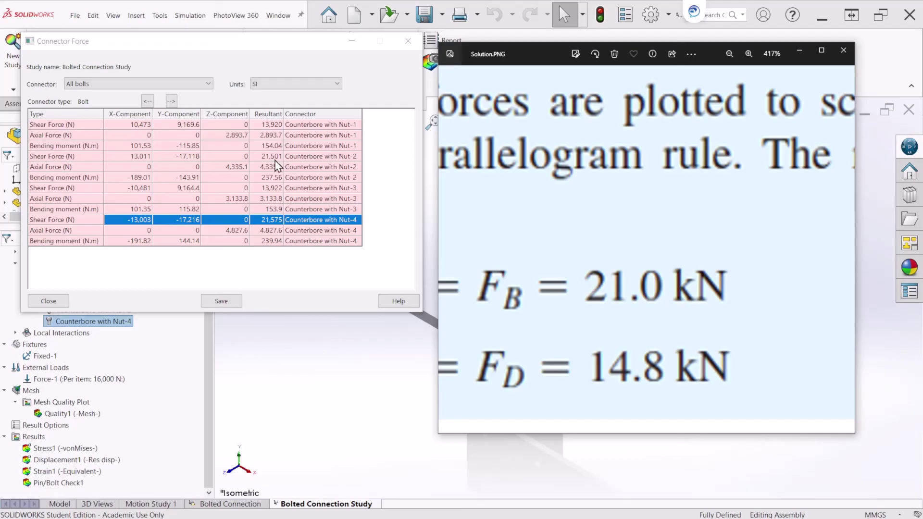
{"action": "scroll", "coordinate": [553, 332], "scroll_direction": "left", "scroll_amount": 4}
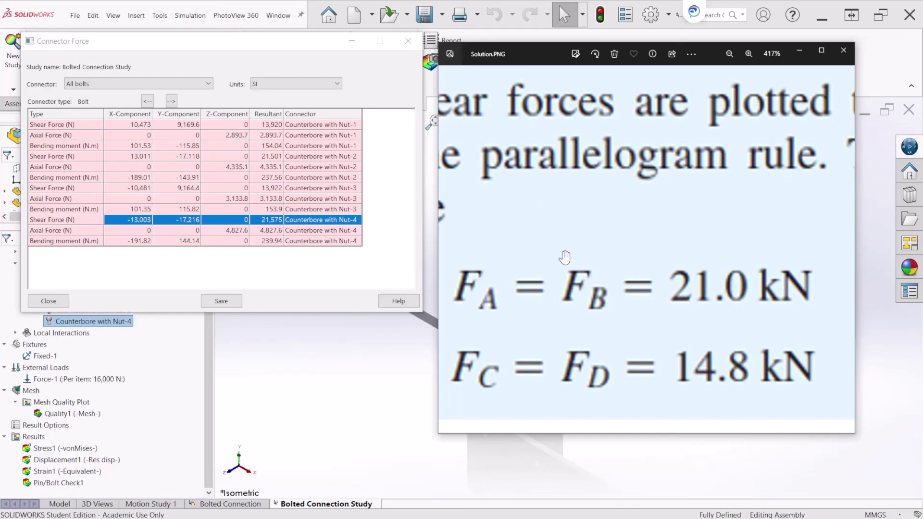
{"action": "left_click_drag", "start_coordinate": [565, 257], "coordinate": [566, 241]}
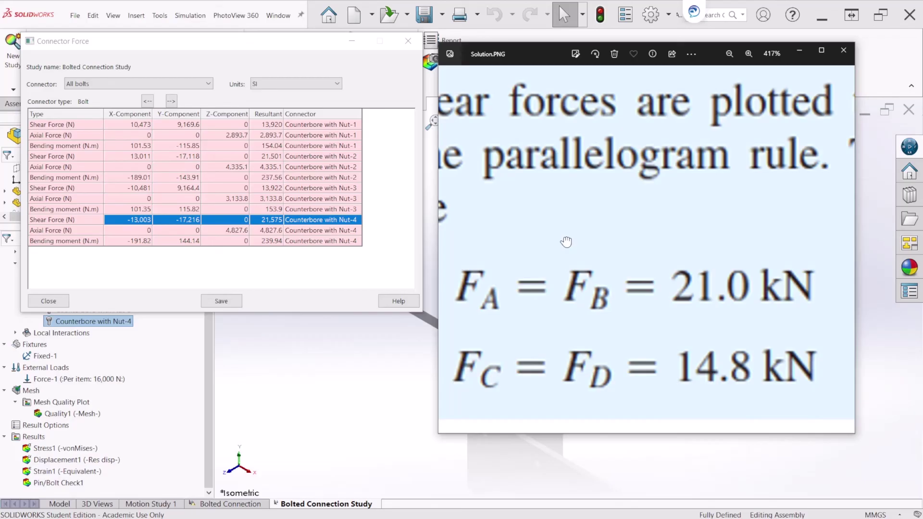
{"action": "left_click_drag", "start_coordinate": [566, 242], "coordinate": [568, 239]}
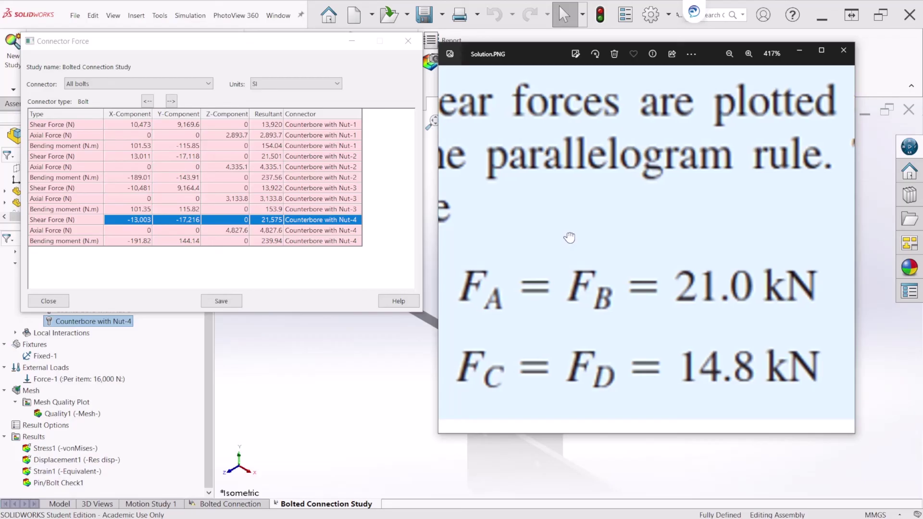